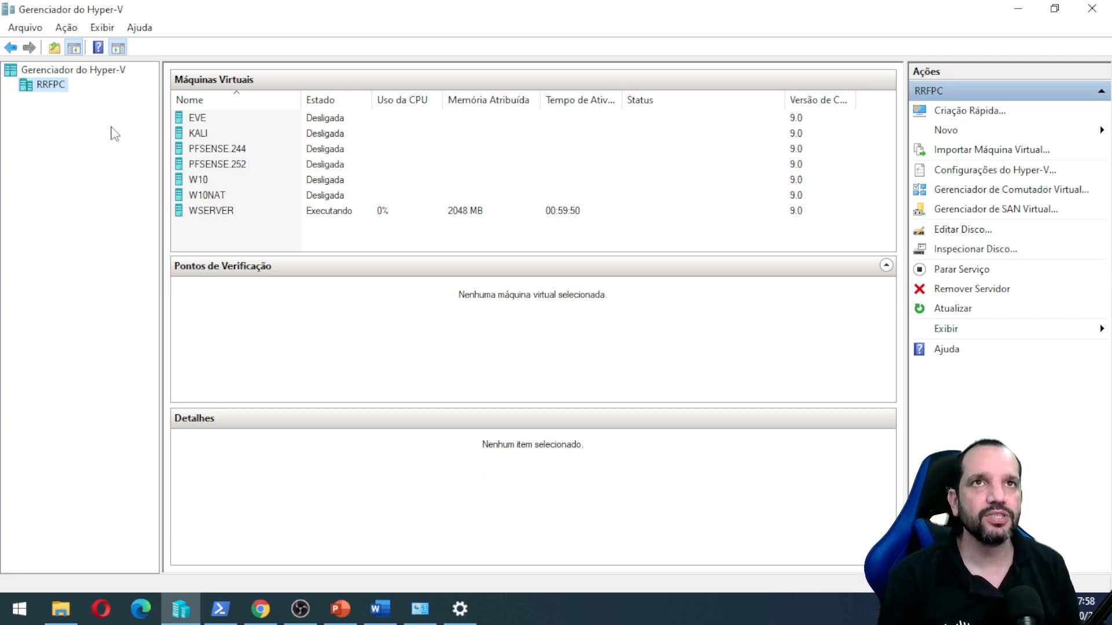
- Review the default storage folders for virtual hard disks and virtual machines in the RRFPC Hyper-V settings, leaving them as they are
{"action": "right_click", "coordinate": [52, 85]}
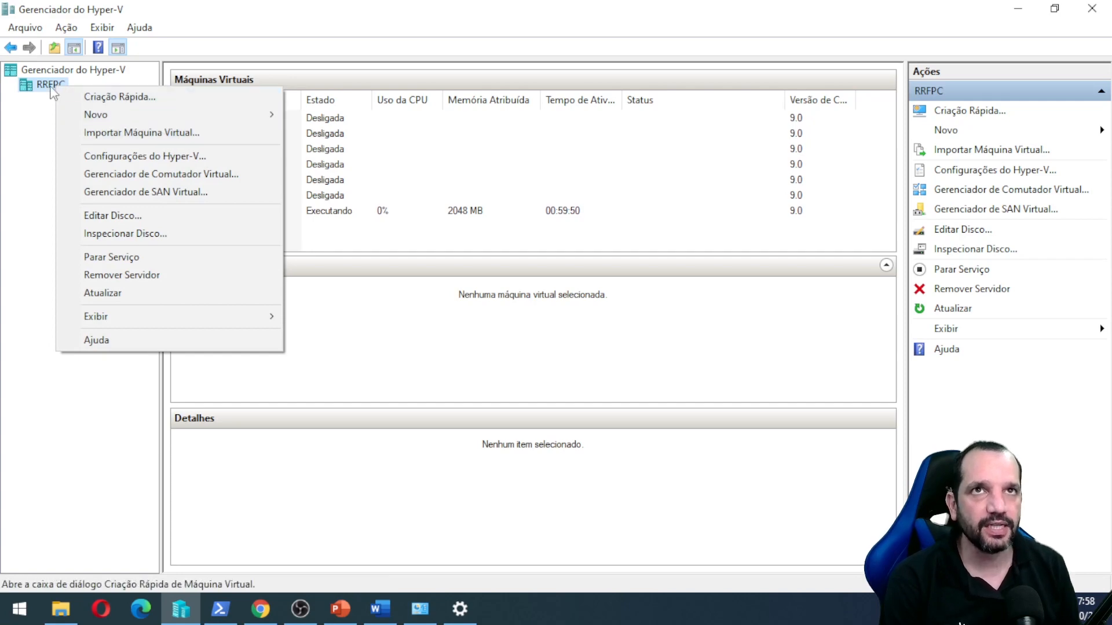
{"action": "right_click", "coordinate": [50, 87]}
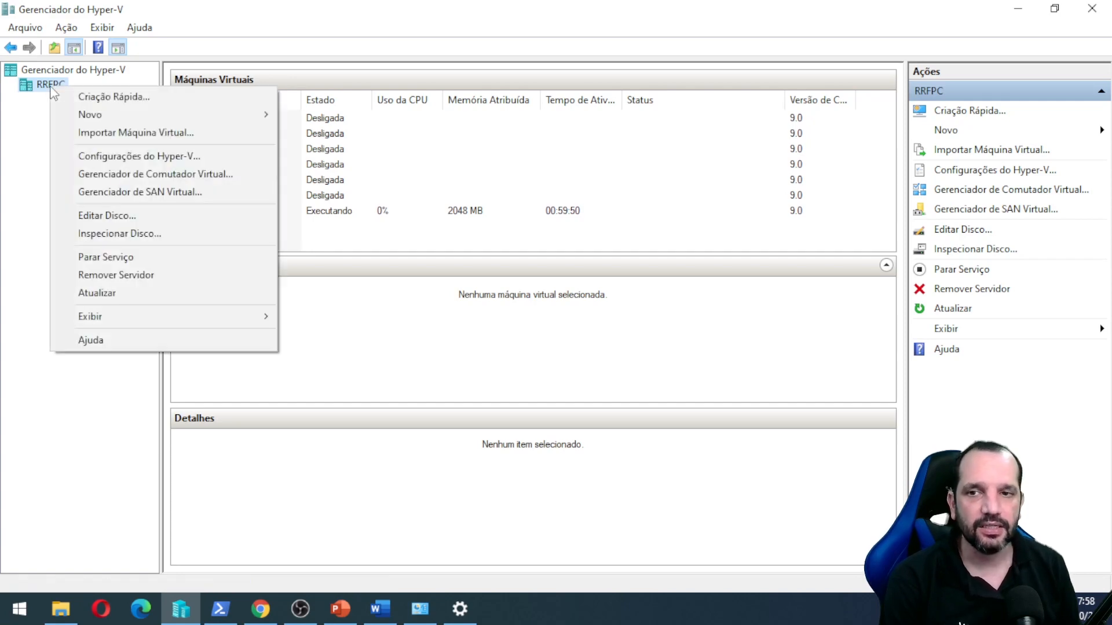
{"action": "left_click", "coordinate": [178, 154]}
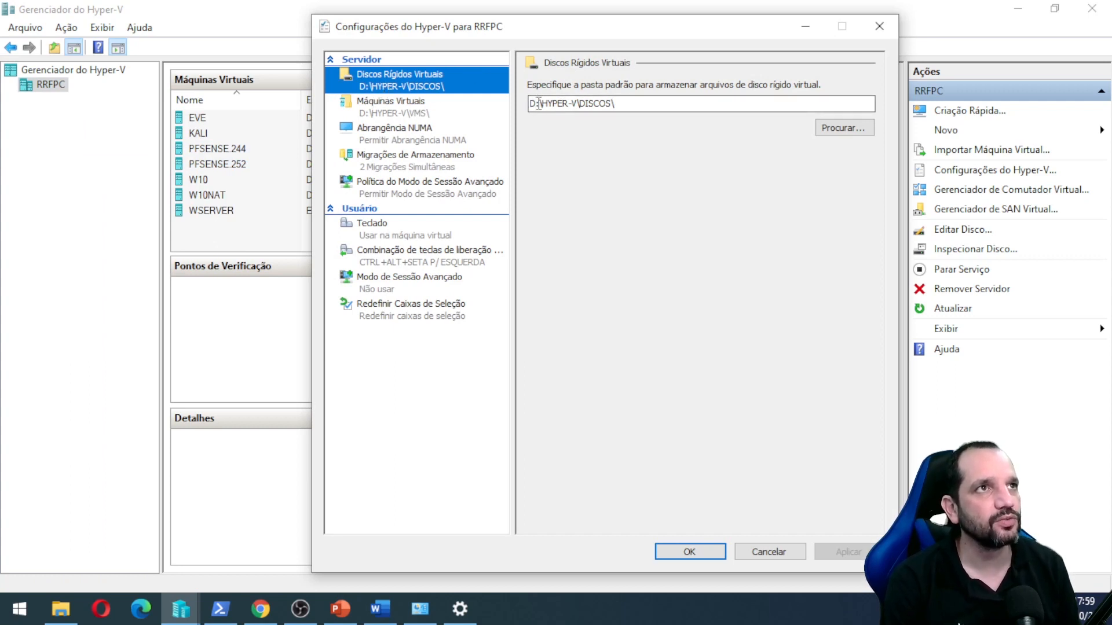
{"action": "left_click", "coordinate": [444, 113]}
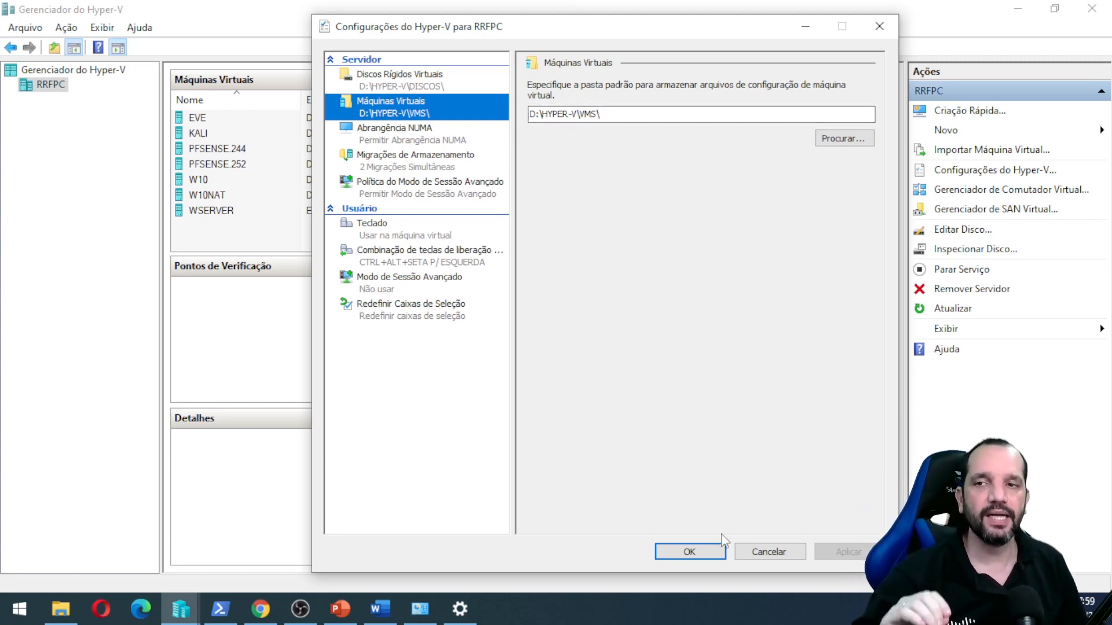
{"action": "left_click", "coordinate": [768, 552]}
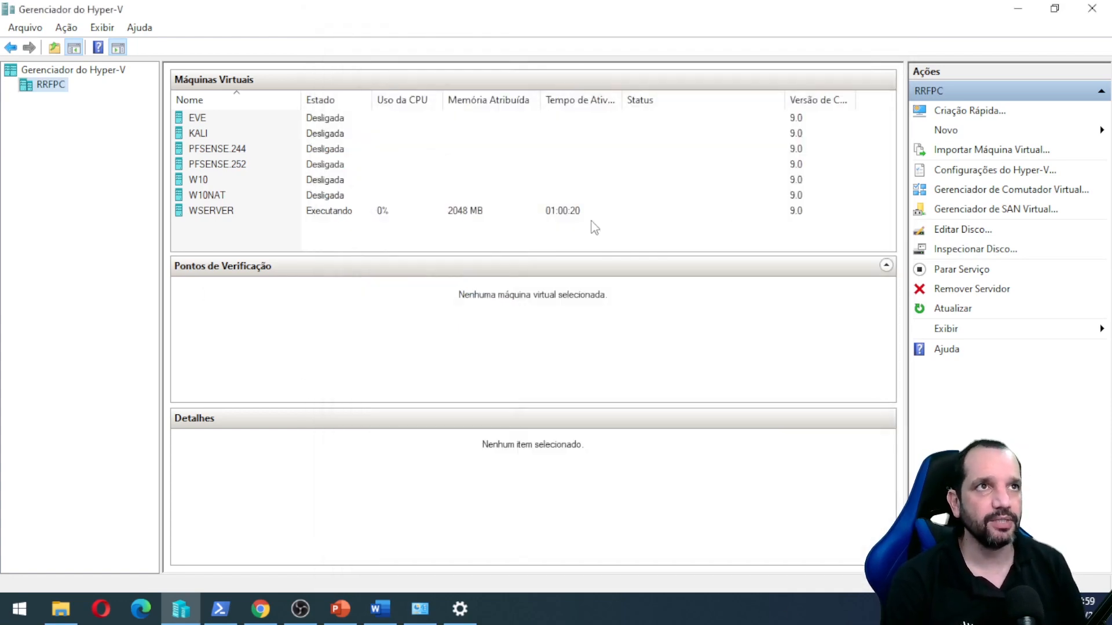
- Examine the properties of the existing virtual switches, including Bridge, Default Switch, SWInterno2 and SWInterno, and close the switch manager without changes
{"action": "left_click", "coordinate": [977, 191]}
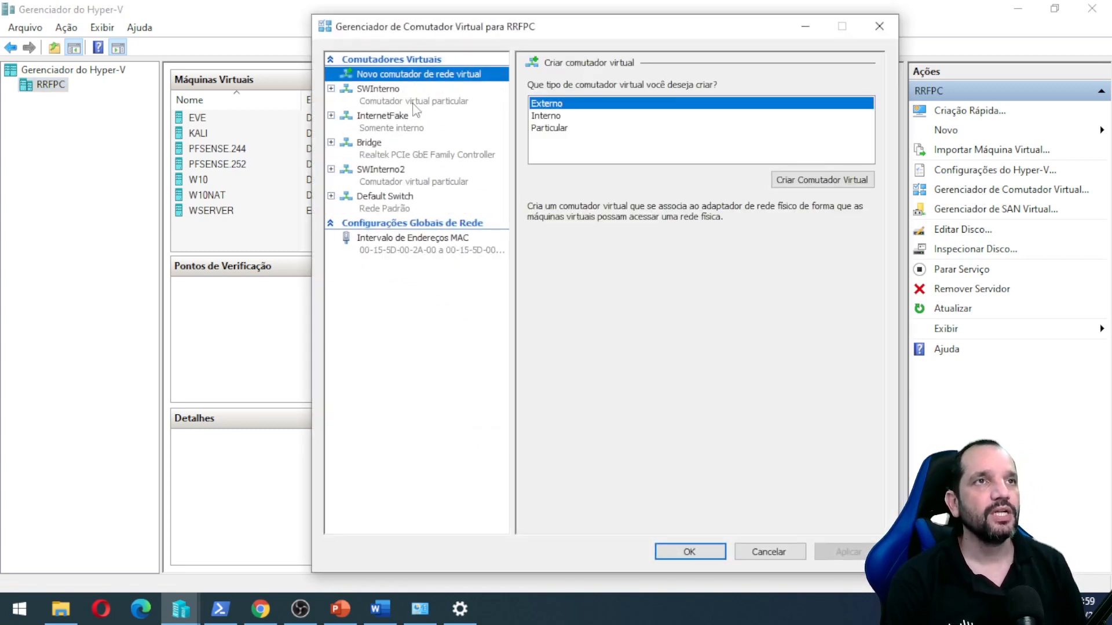
{"action": "left_click", "coordinate": [379, 155]}
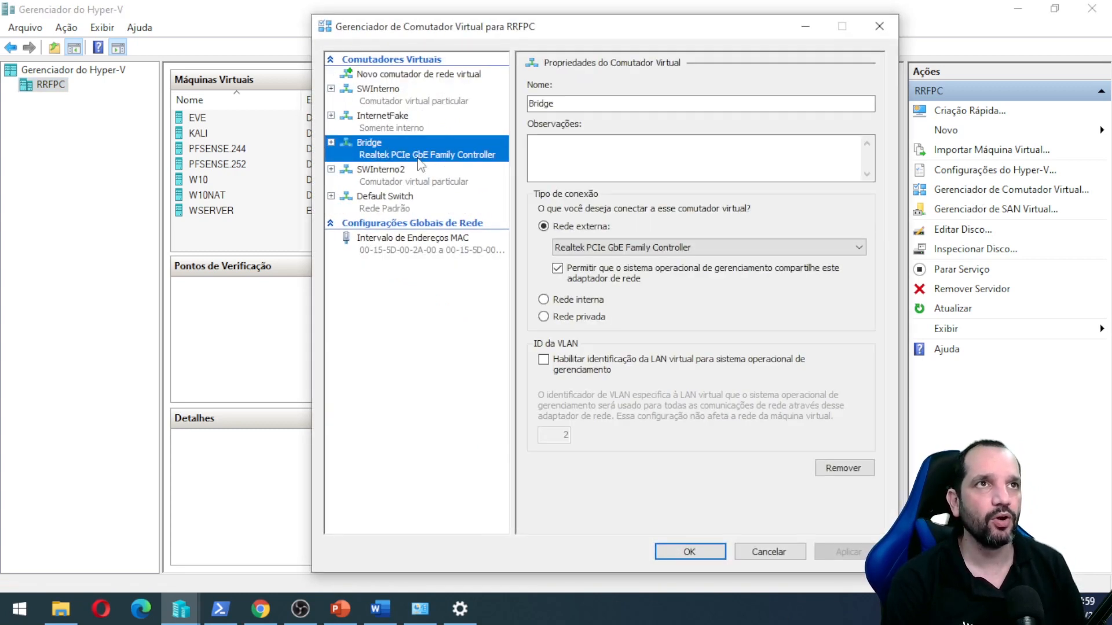
{"action": "left_click", "coordinate": [405, 203]}
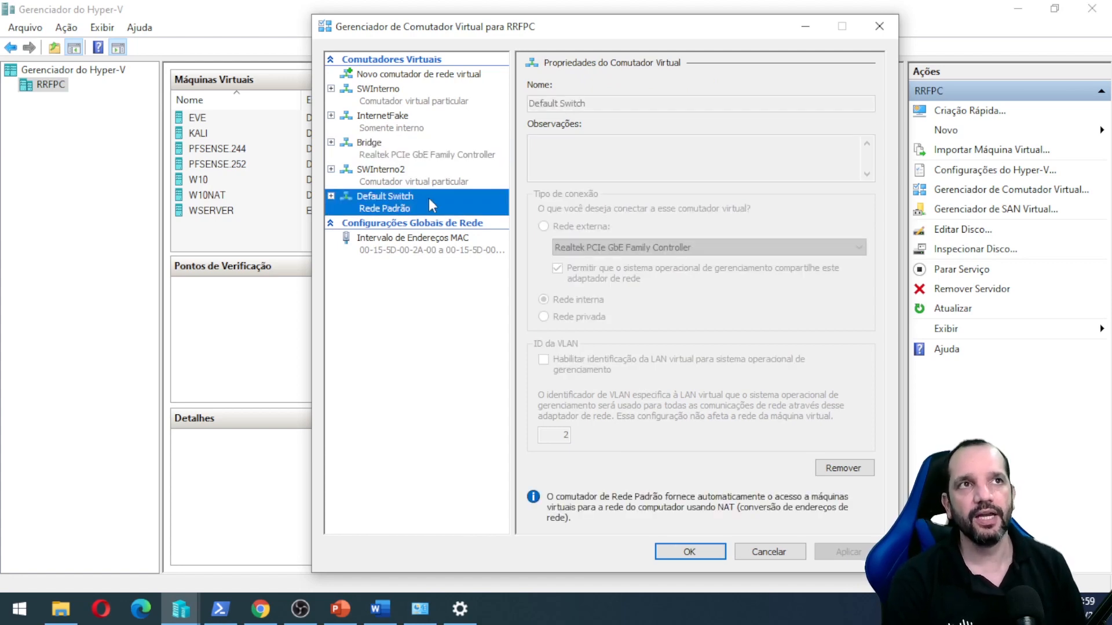
{"action": "left_click", "coordinate": [384, 184]}
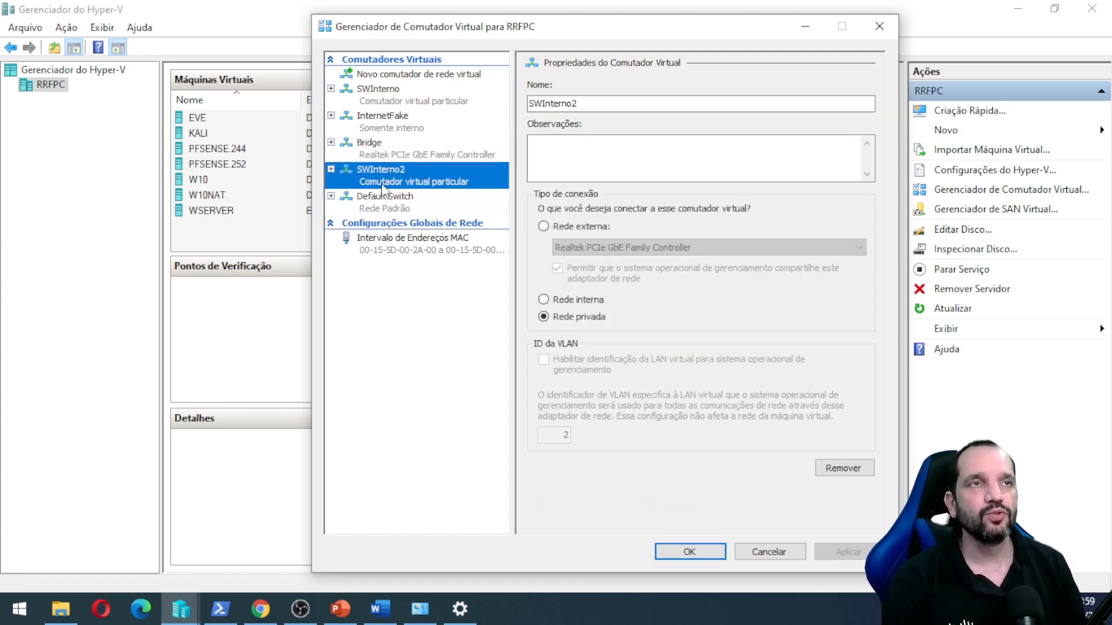
{"action": "left_click", "coordinate": [369, 121]}
{"action": "left_click", "coordinate": [382, 92]}
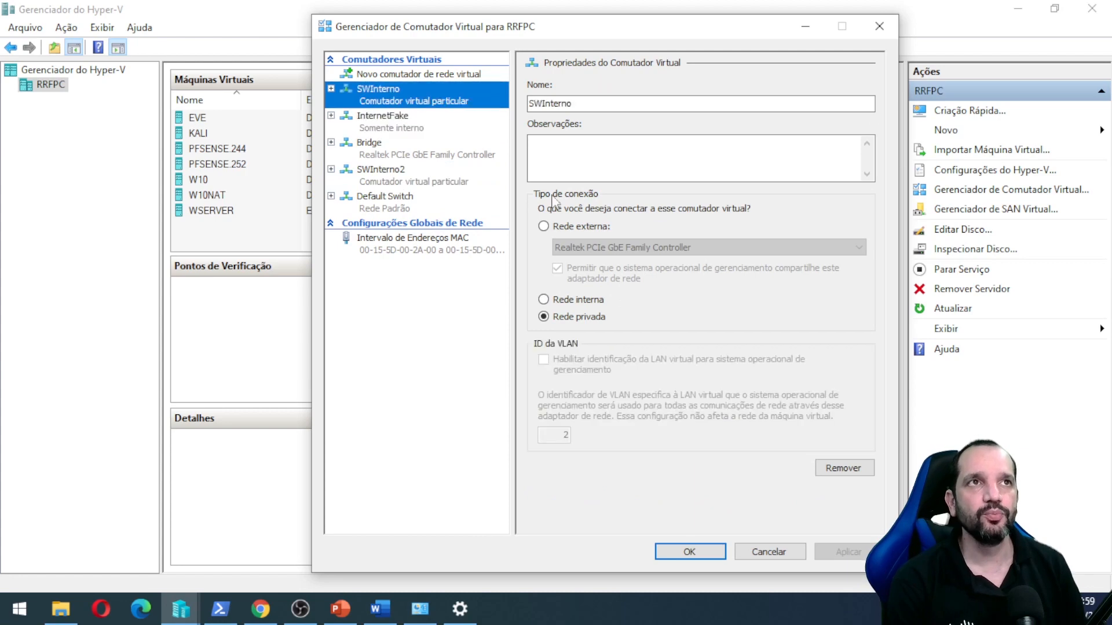
{"action": "left_click", "coordinate": [752, 551]}
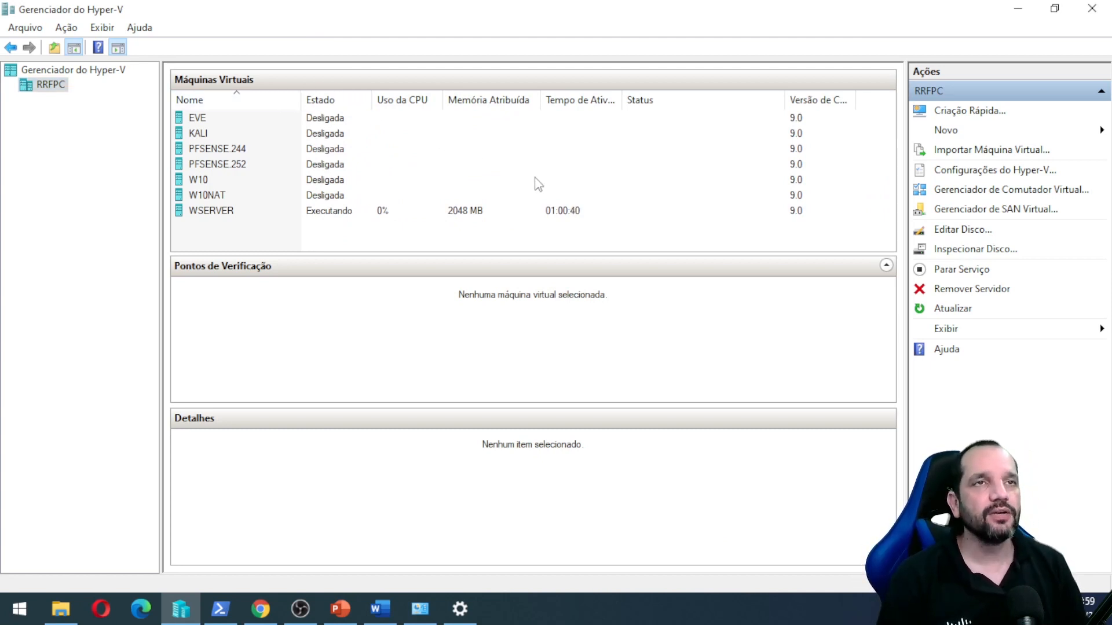
- Browse the virtual machines from EVE to PFSENSE.252 and read the full notes of PFSENSE.252
{"action": "left_click", "coordinate": [199, 122]}
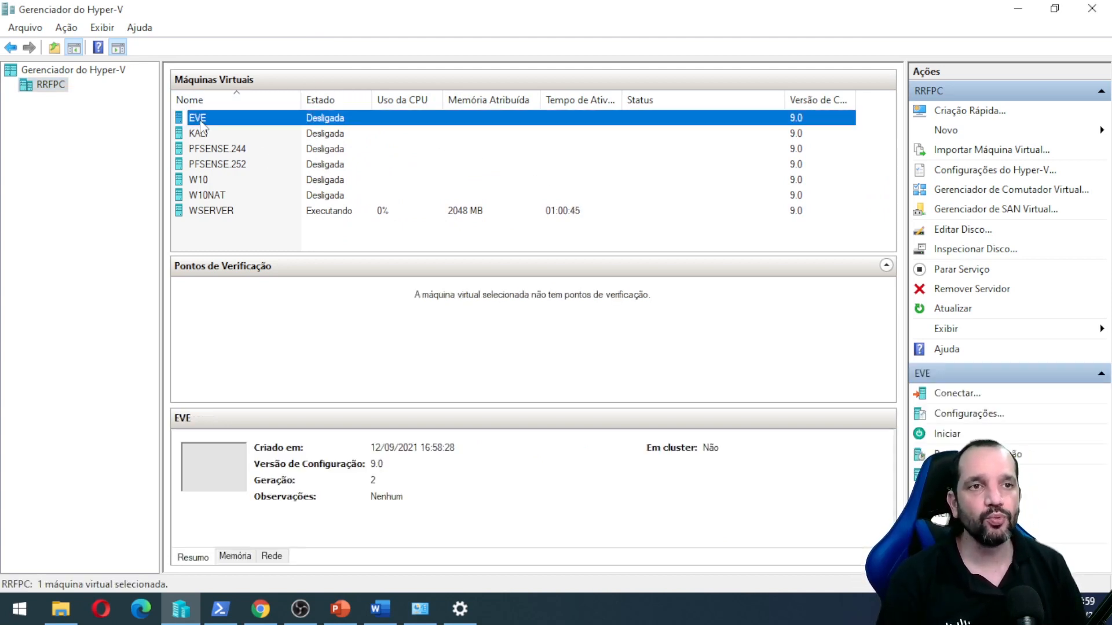
{"action": "left_click", "coordinate": [202, 132]}
{"action": "left_click", "coordinate": [214, 151]}
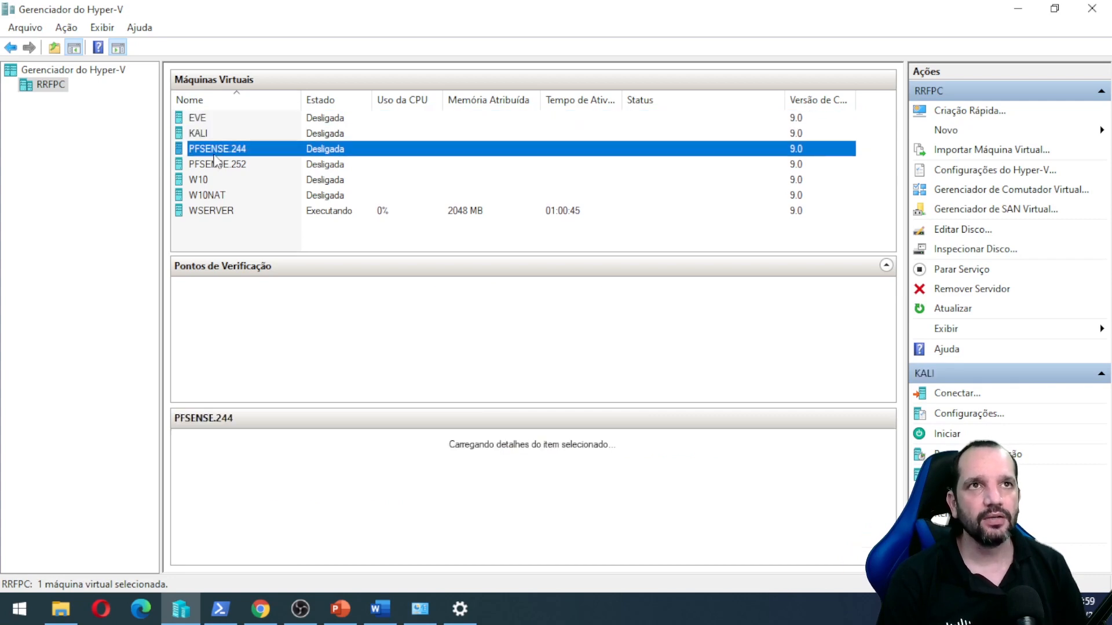
{"action": "left_click", "coordinate": [197, 168]}
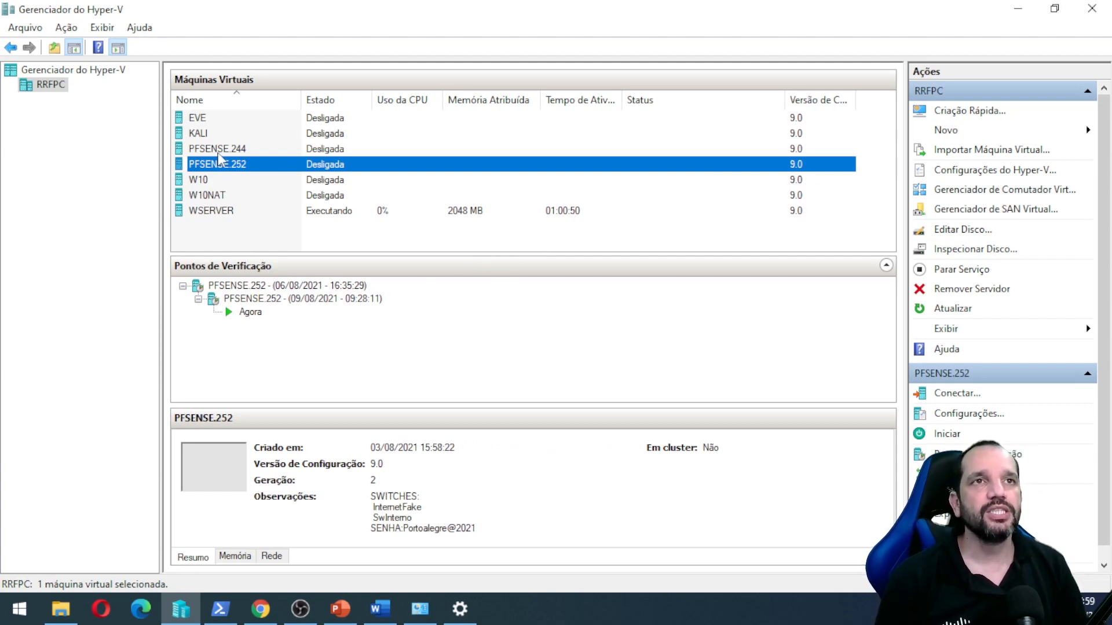
{"action": "left_click", "coordinate": [214, 169]}
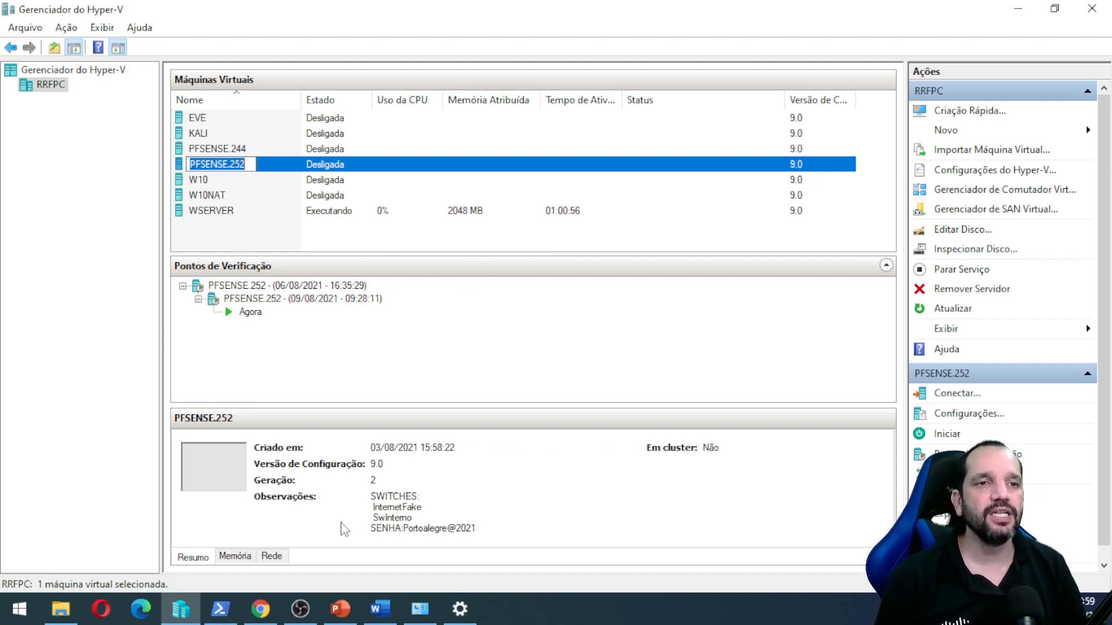
{"action": "left_click", "coordinate": [244, 474]}
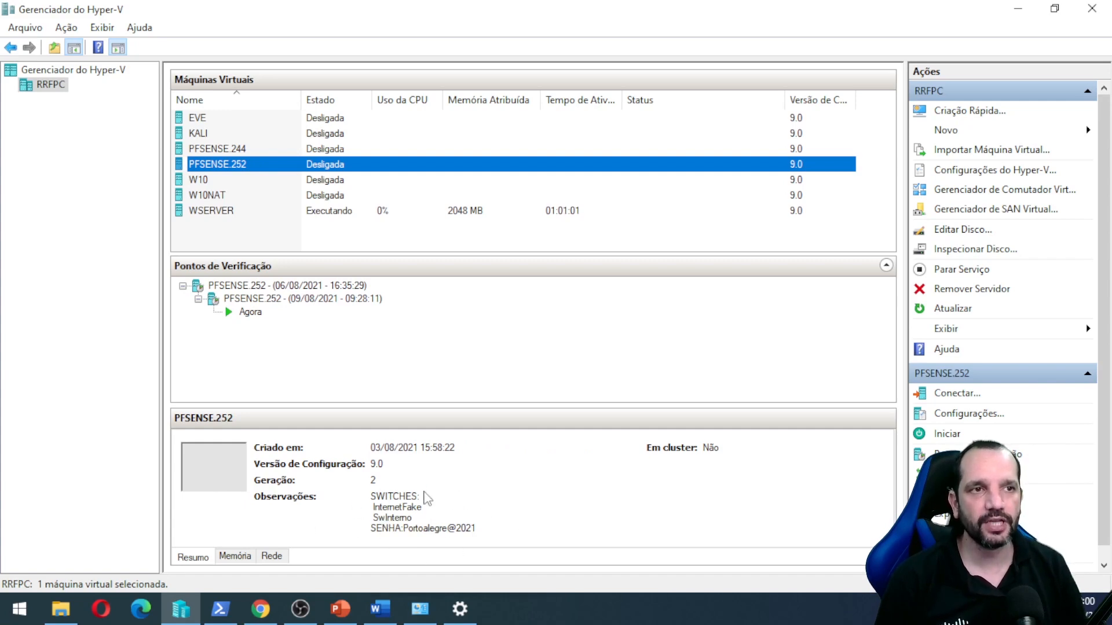
{"action": "mouse_move", "coordinate": [417, 518]}
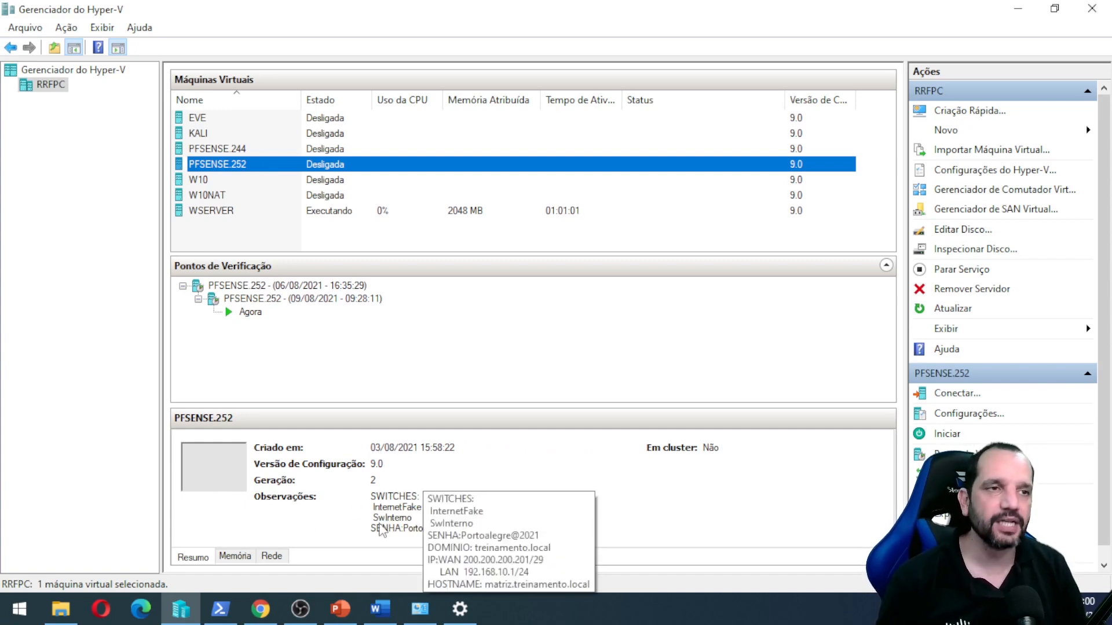
- Examine the memory and network details of PFSENSE.252 and the summary of its 09/08/2021 checkpoint
{"action": "left_click", "coordinate": [235, 556]}
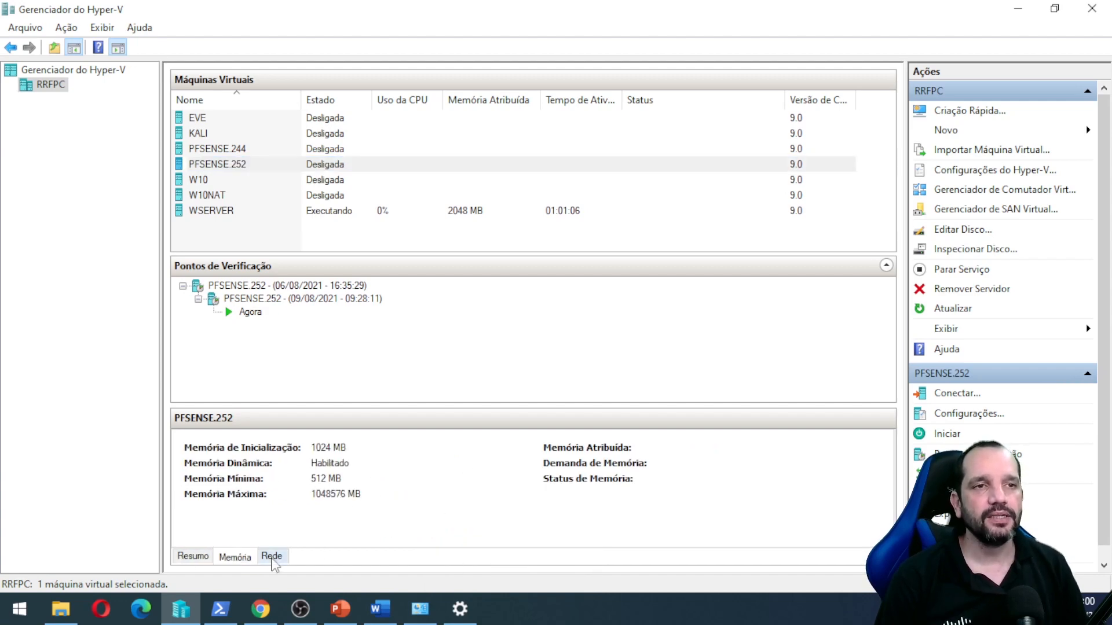
{"action": "left_click", "coordinate": [272, 557]}
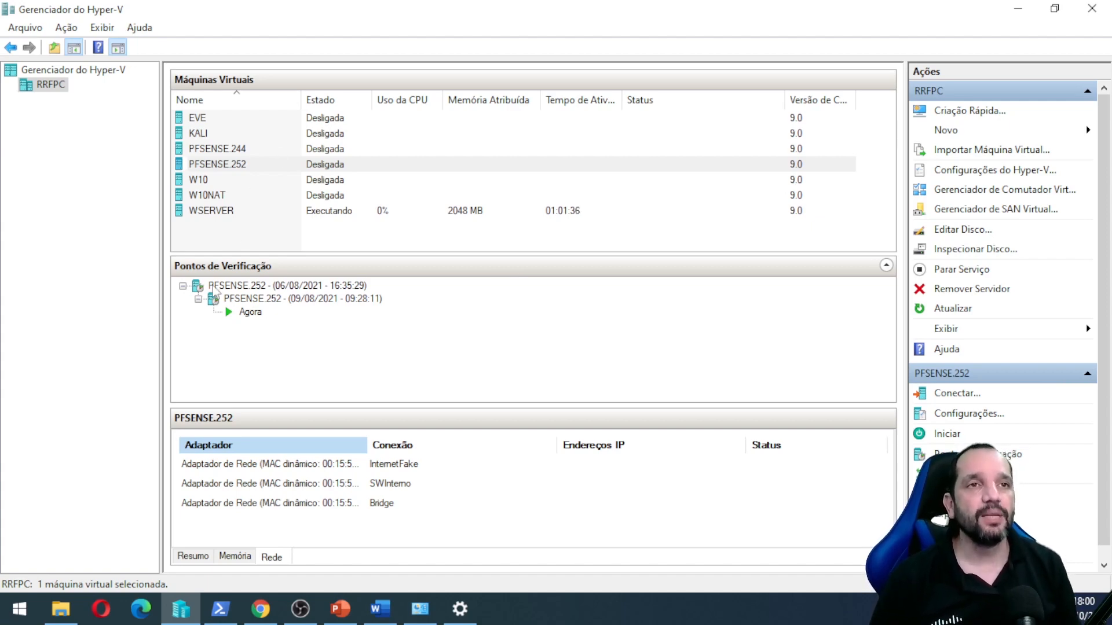
{"action": "left_click", "coordinate": [263, 299]}
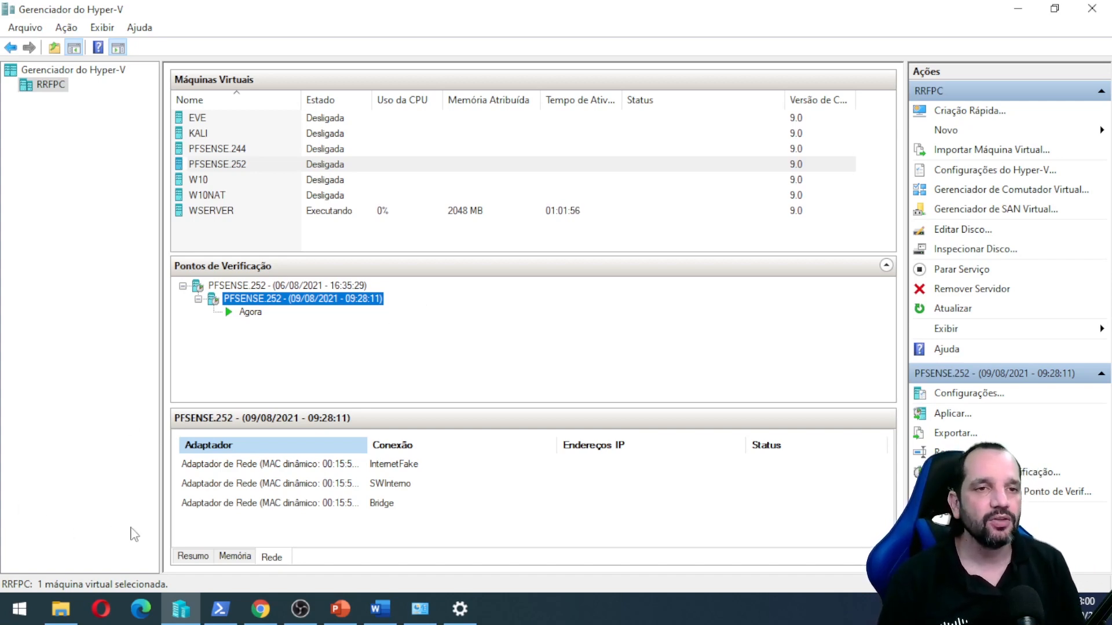
{"action": "left_click", "coordinate": [193, 559]}
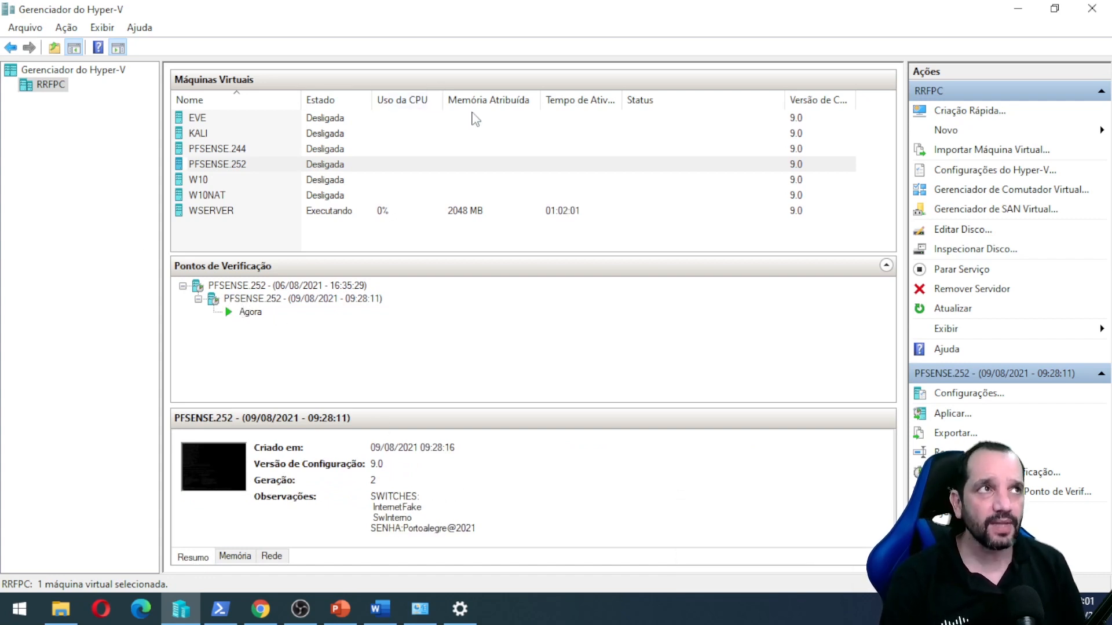
- View the Ubuntu 18.04.3 LTS image in the Quick Create gallery and close the gallery without creating a machine
{"action": "right_click", "coordinate": [63, 89]}
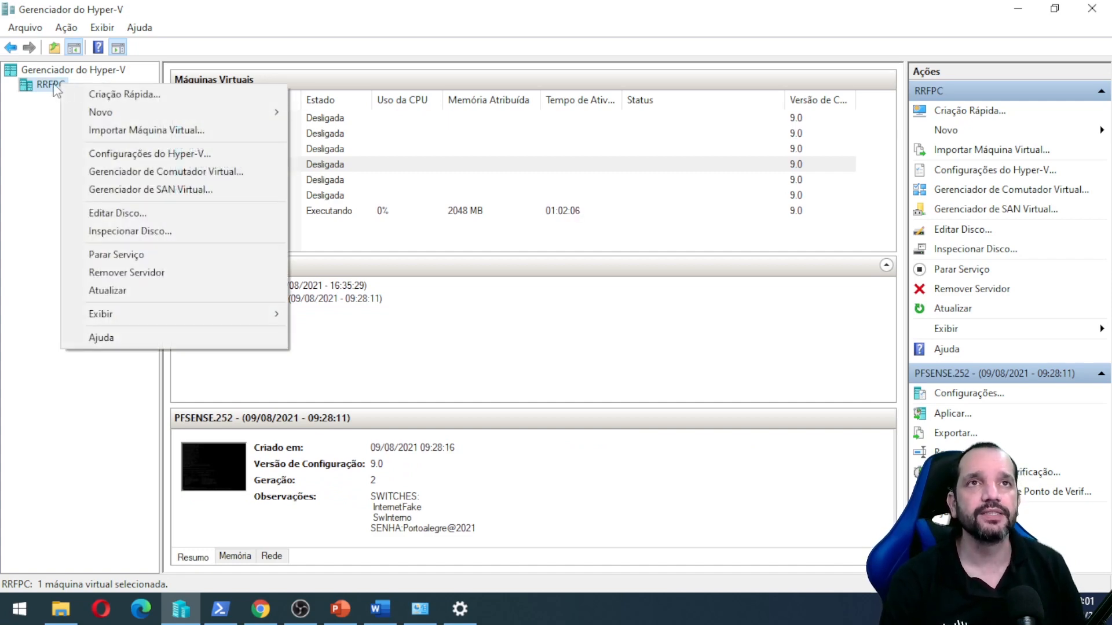
{"action": "left_click", "coordinate": [42, 90]}
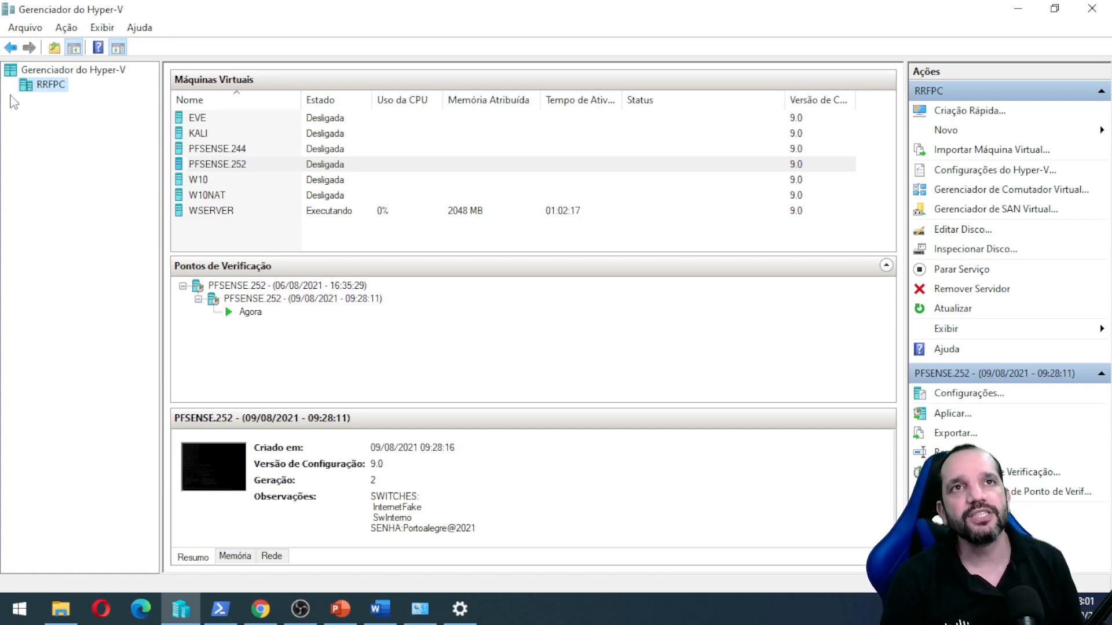
{"action": "right_click", "coordinate": [43, 88]}
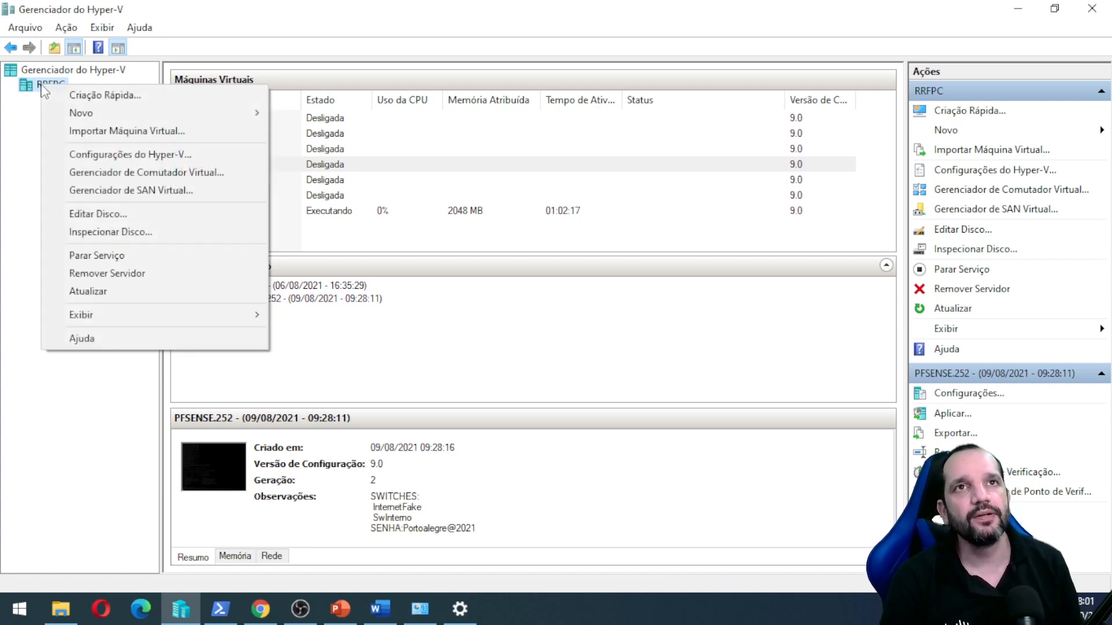
{"action": "left_click", "coordinate": [115, 108]}
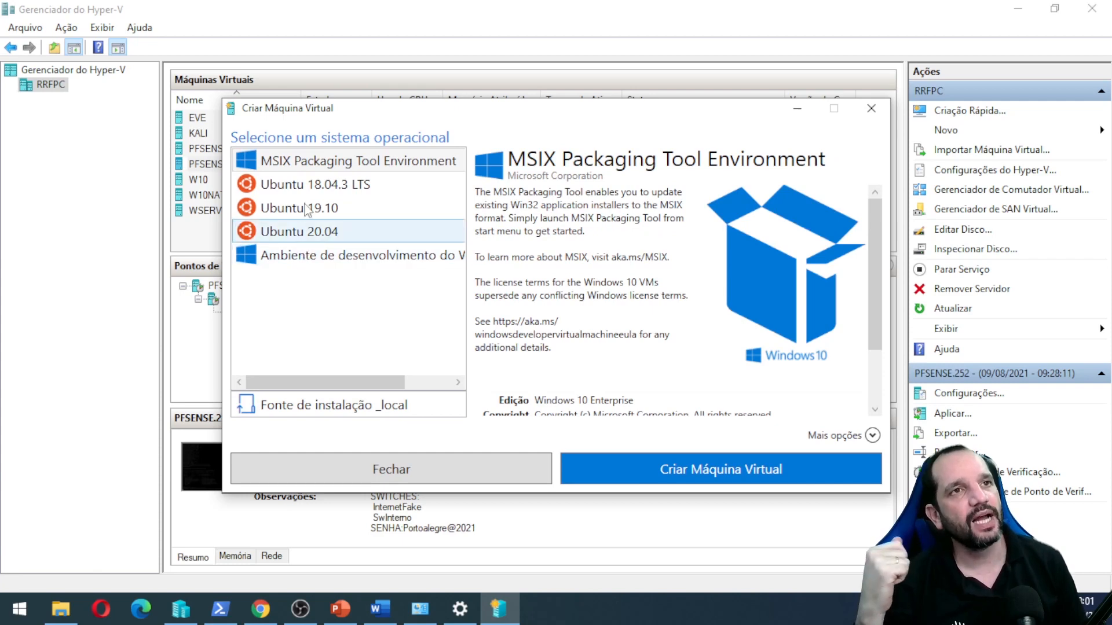
{"action": "left_click", "coordinate": [302, 184]}
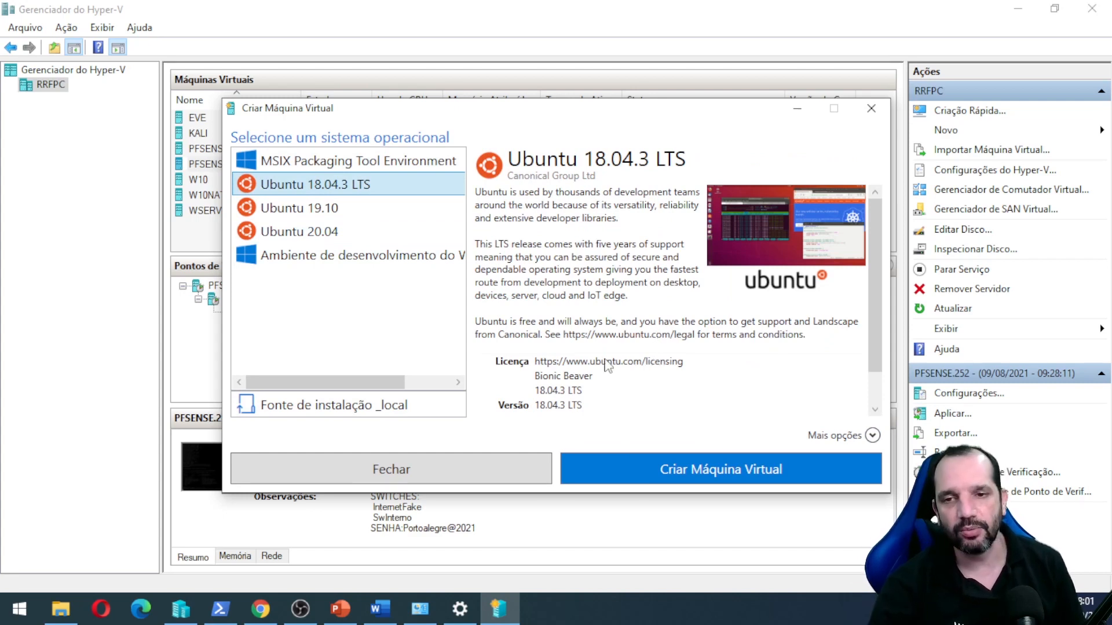
{"action": "left_click", "coordinate": [872, 108]}
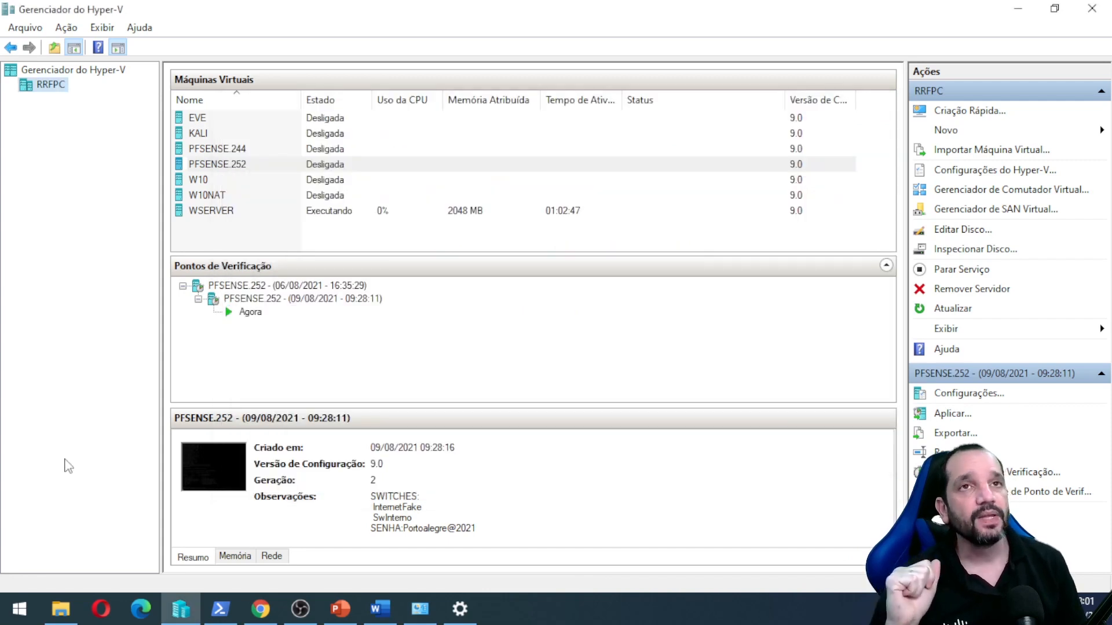
- Start a new virtual machine on the RRFPC host and name it w10teste
{"action": "right_click", "coordinate": [38, 83]}
{"action": "mouse_move", "coordinate": [78, 115]}
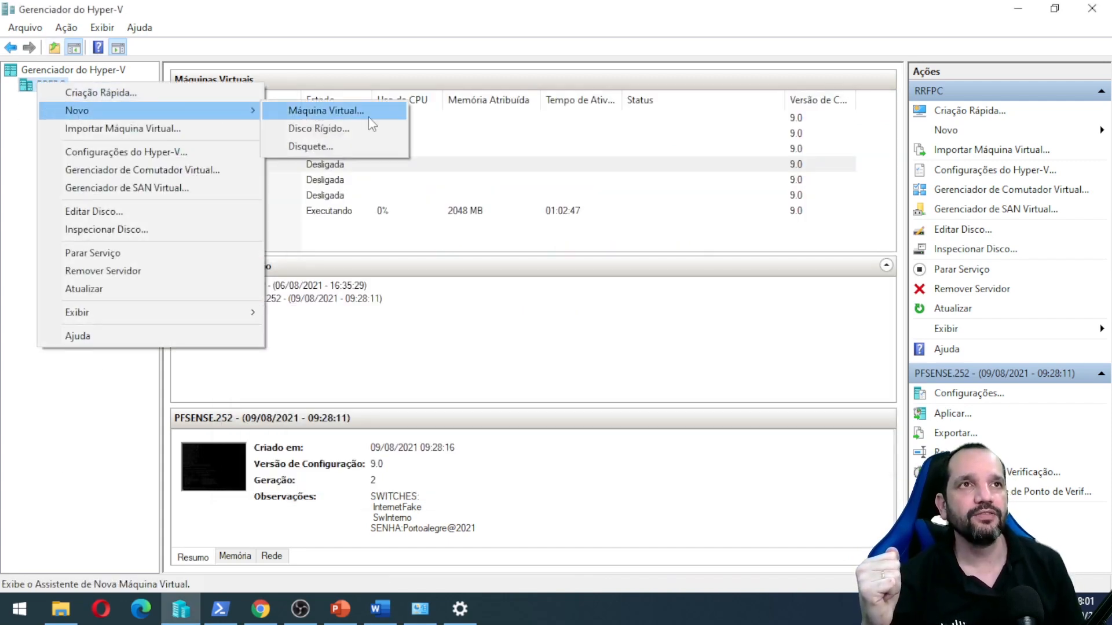
{"action": "left_click", "coordinate": [365, 113]}
{"action": "key", "text": "Return"}
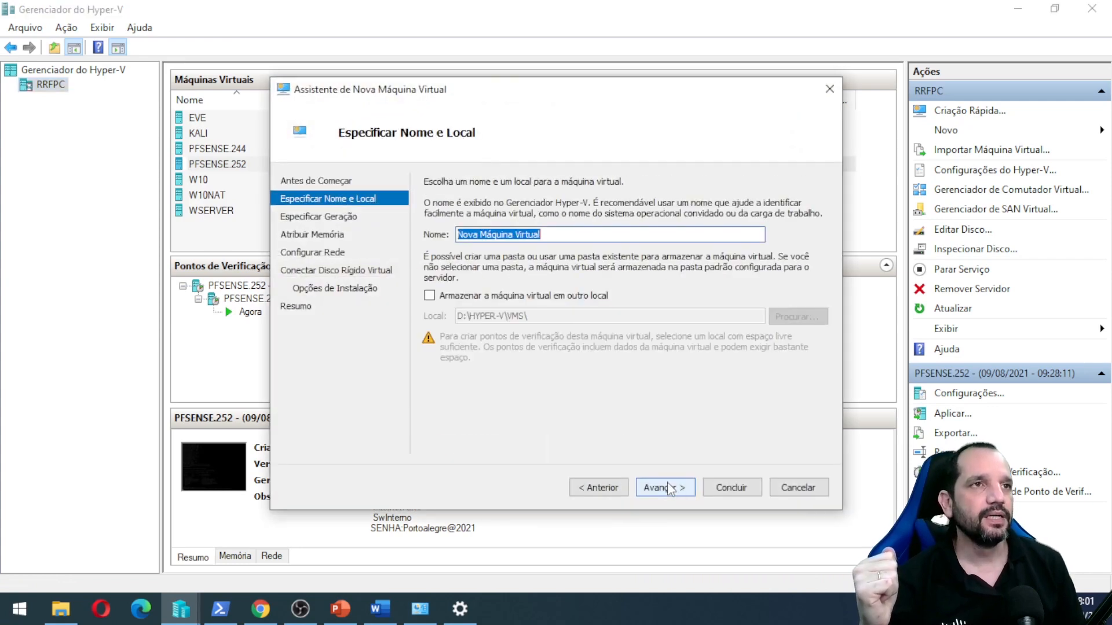
{"action": "left_click_drag", "start_coordinate": [560, 239], "coordinate": [330, 234]}
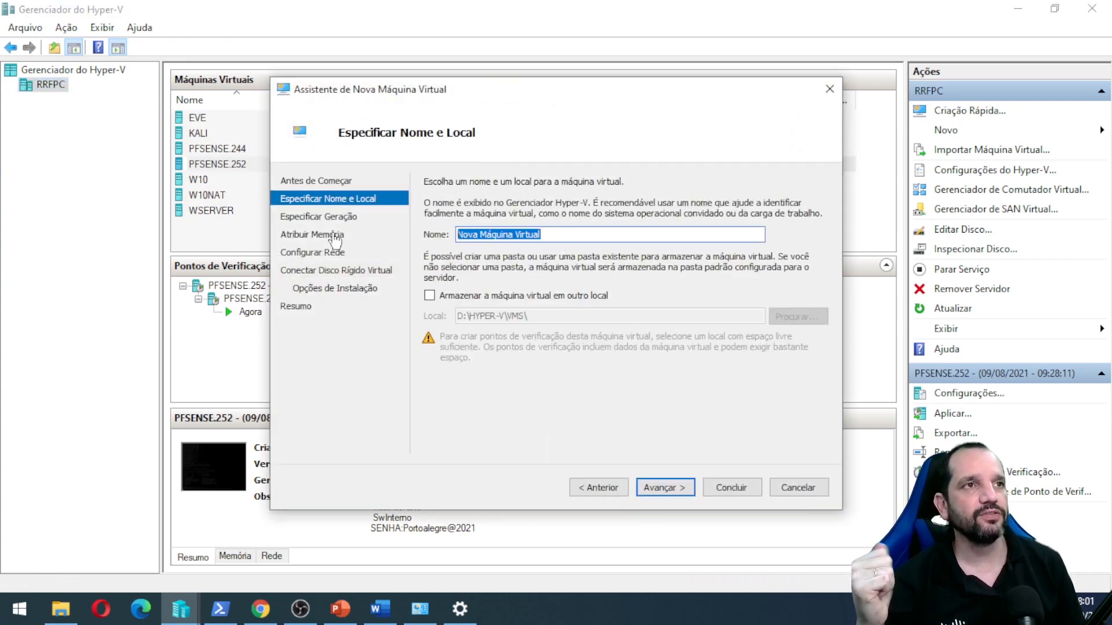
{"action": "type", "text": "w10teste"}
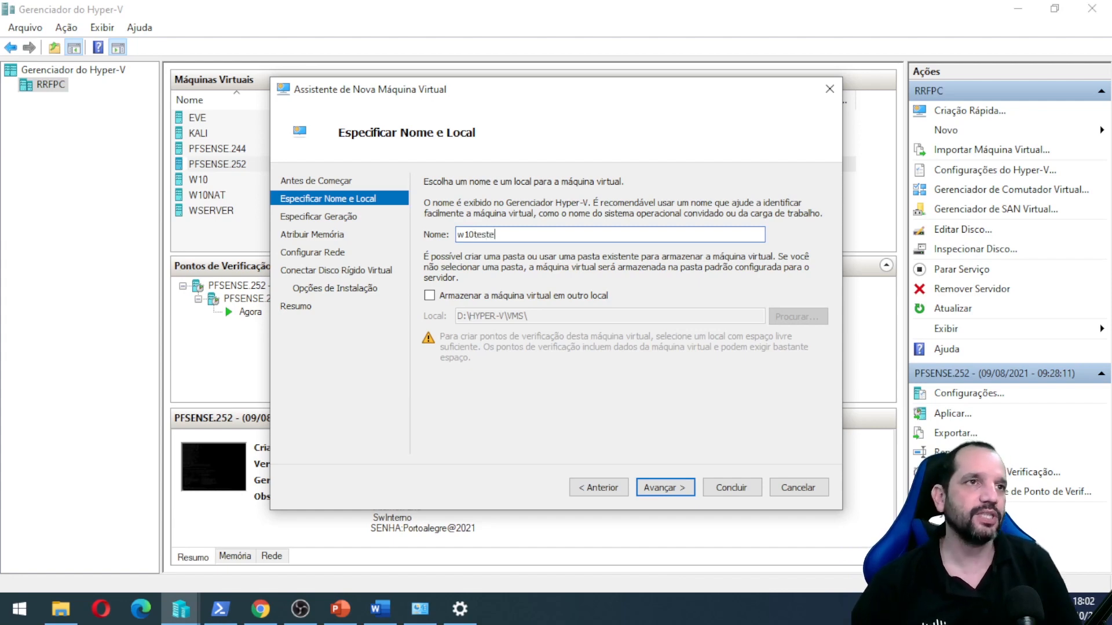
- Store the virtual machine in a custom subfolder under D:\HYPER-V\VMS\ and continue to the generation choice
{"action": "left_click", "coordinate": [570, 297]}
{"action": "left_click", "coordinate": [551, 318]}
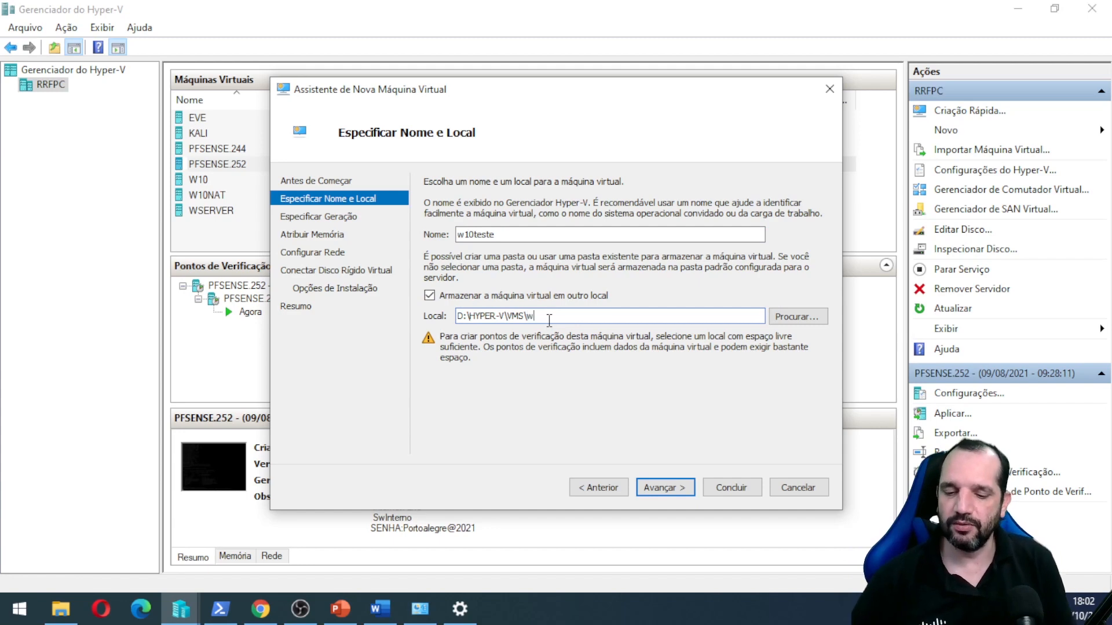
{"action": "left_click", "coordinate": [661, 488]}
- Make the virtual machine Generation 2 and continue to the memory assignment
{"action": "left_click", "coordinate": [449, 252]}
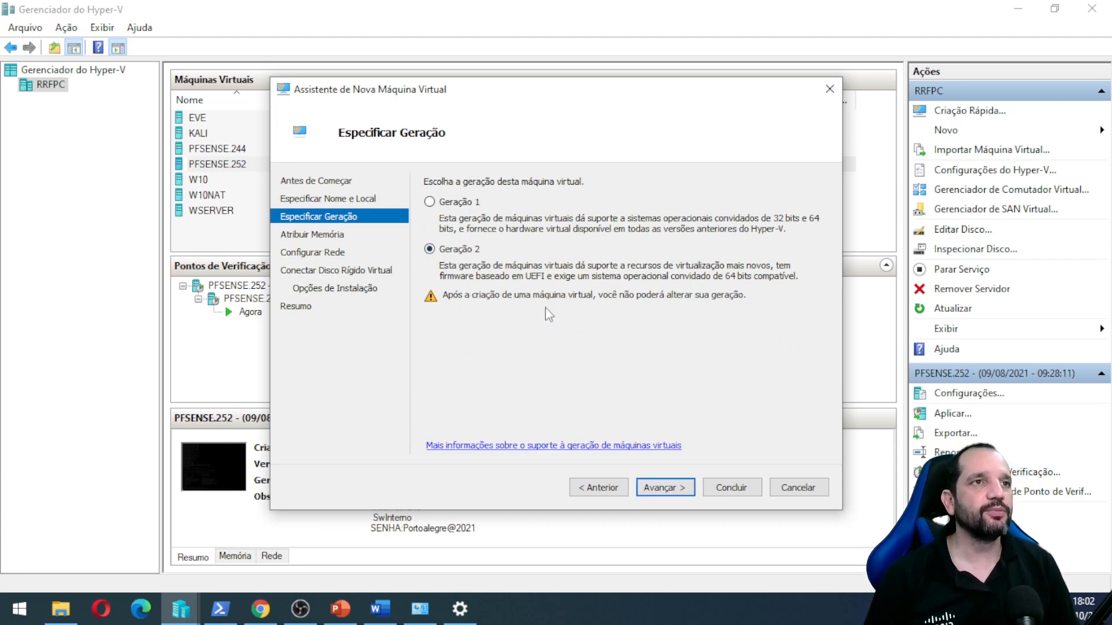
{"action": "left_click", "coordinate": [670, 496]}
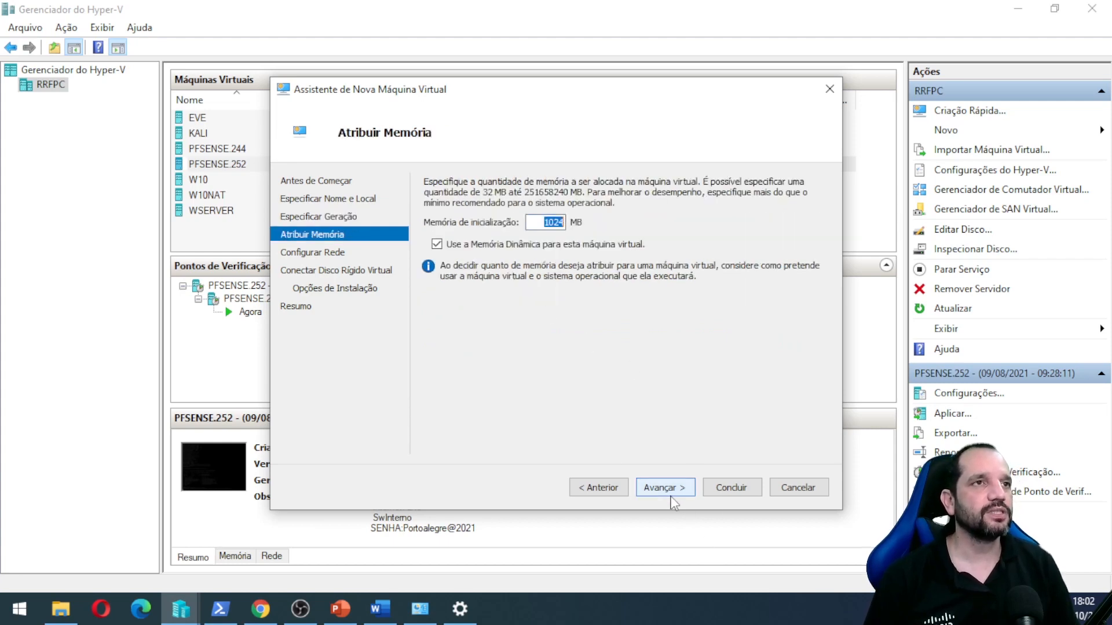
- Accept 1024 MB of startup memory with dynamic memory and set the network connection to the Bridge switch
{"action": "left_click", "coordinate": [537, 223]}
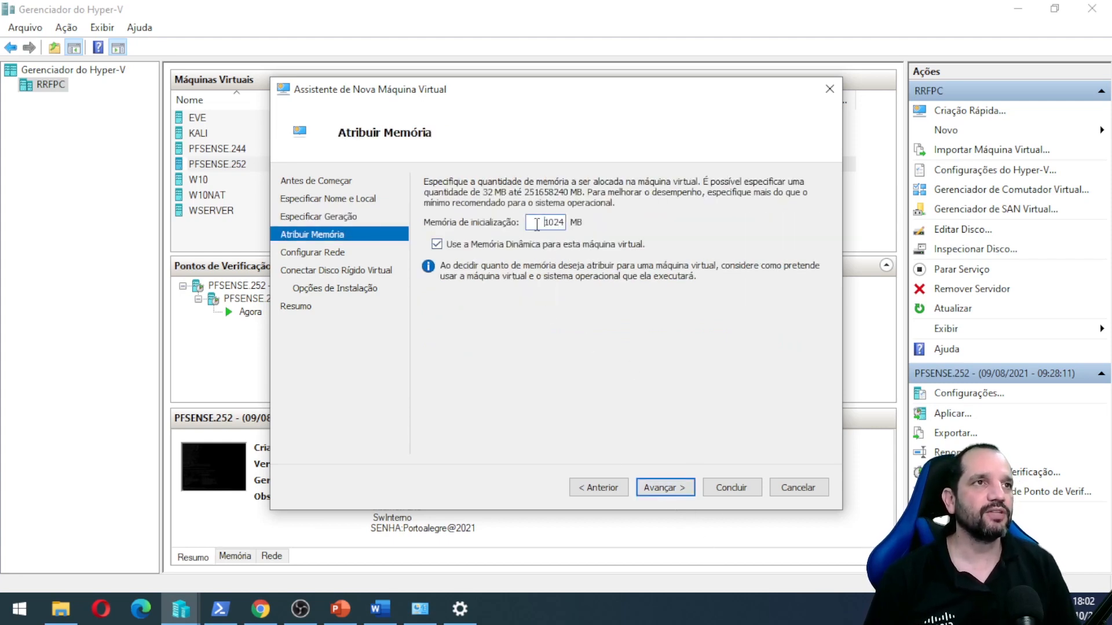
{"action": "left_click", "coordinate": [660, 488]}
{"action": "left_click", "coordinate": [509, 214]}
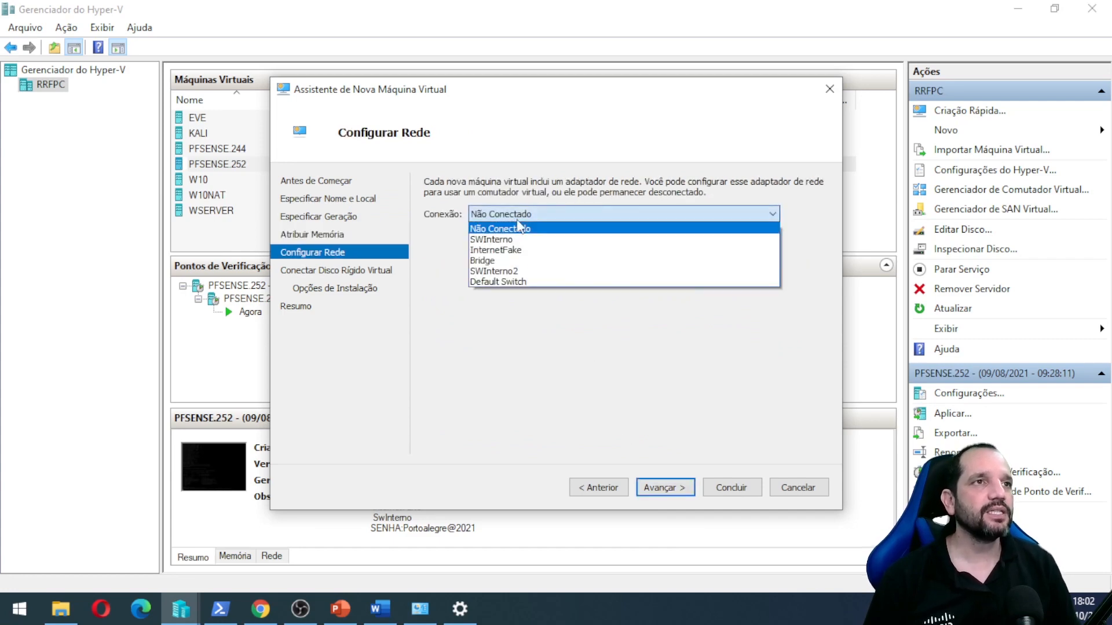
{"action": "left_click", "coordinate": [501, 260]}
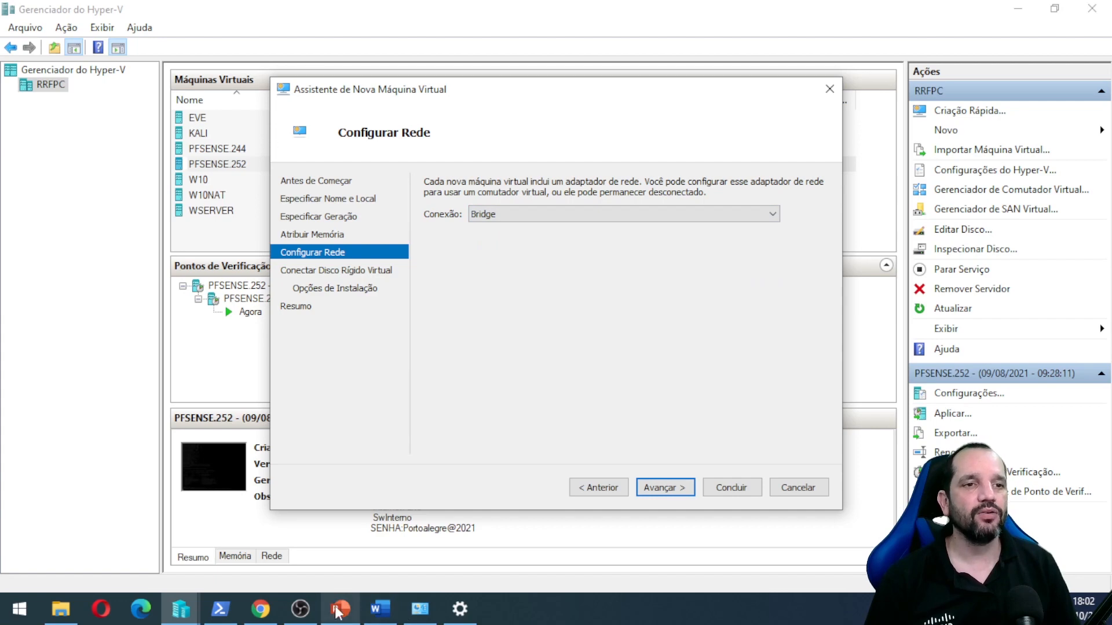
- Switch to PowerShell, run ipconfig to examine the host's virtual Ethernet adapters, and return to the virtual machine wizard
{"action": "left_click", "coordinate": [220, 608]}
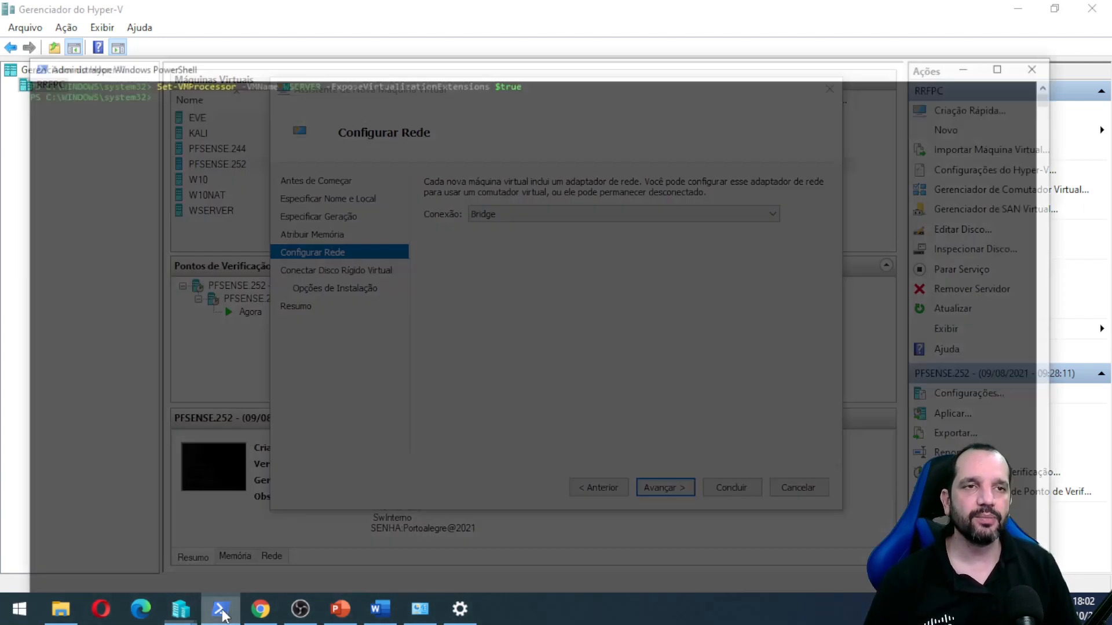
{"action": "left_click_drag", "start_coordinate": [355, 20], "coordinate": [526, 290]}
{"action": "type", "text": "i"}
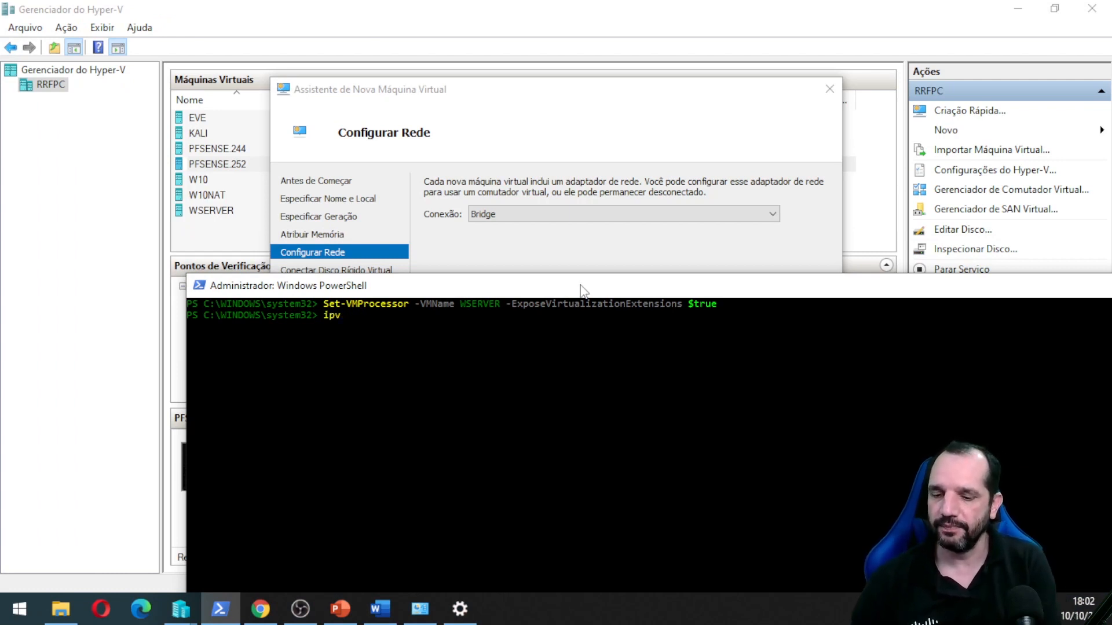
{"action": "type", "text": "pconfig"}
{"action": "key", "text": "Return"}
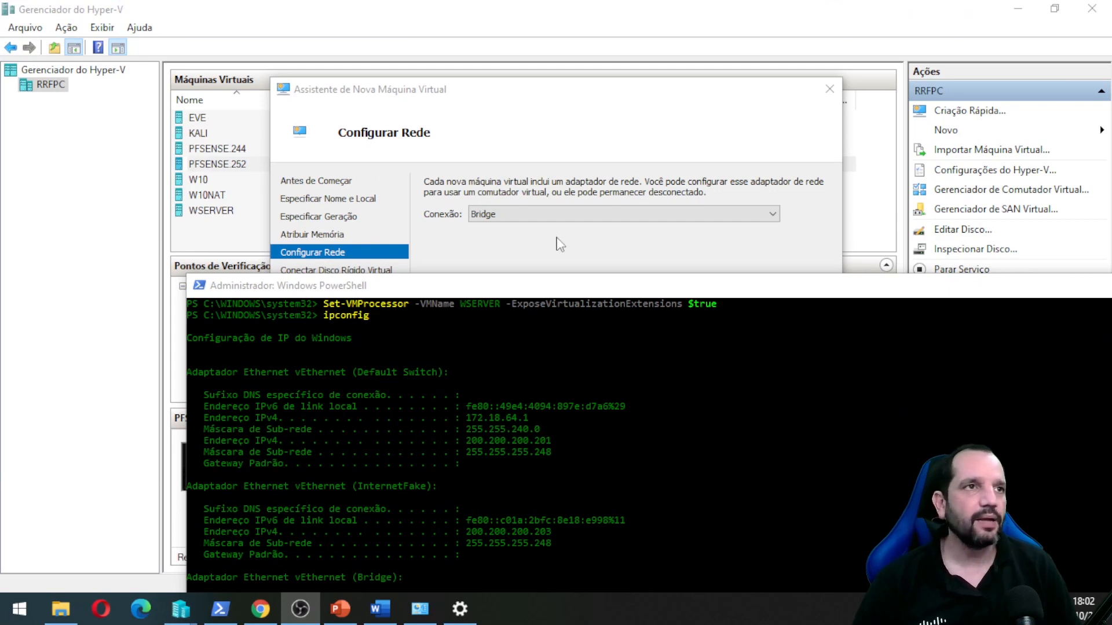
{"action": "left_click_drag", "start_coordinate": [532, 296], "coordinate": [470, 78]}
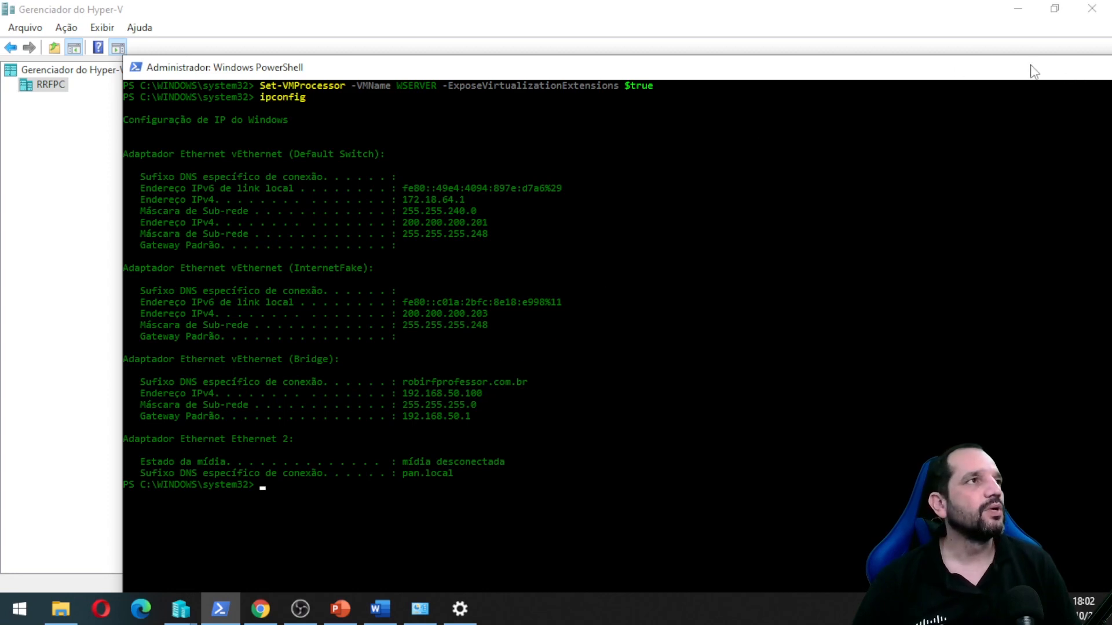
{"action": "left_click_drag", "start_coordinate": [1034, 72], "coordinate": [1010, 107]}
{"action": "left_click", "coordinate": [928, 109]}
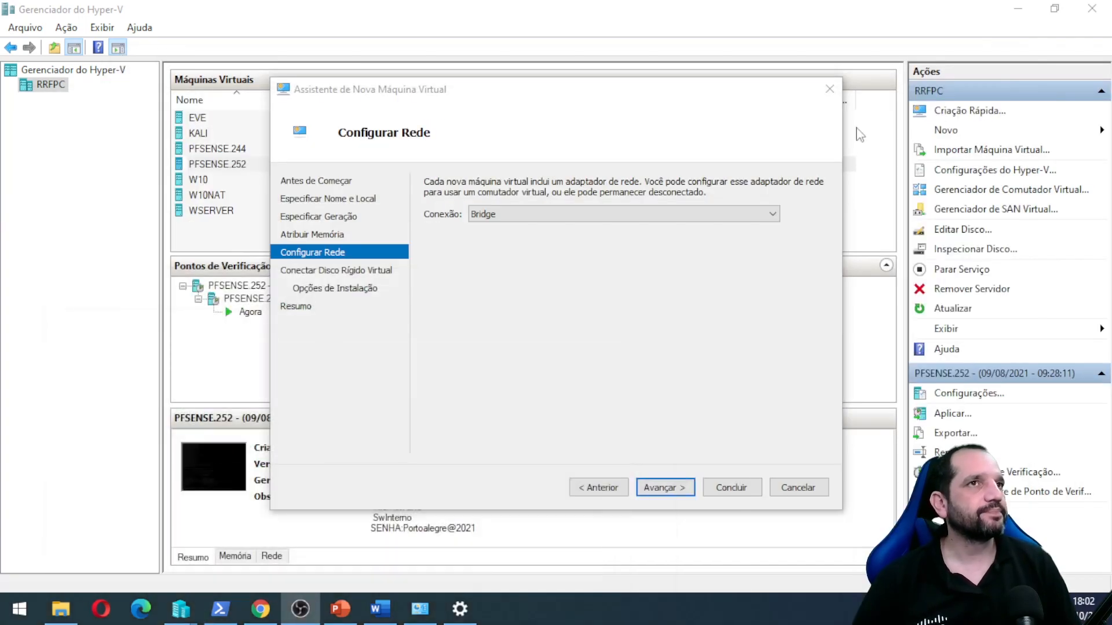
- Keep the Bridge connection, give the new w10teste.vhdx virtual disk a size of 40 GB and continue to the installation options
{"action": "left_click", "coordinate": [538, 220]}
{"action": "left_click", "coordinate": [539, 220]}
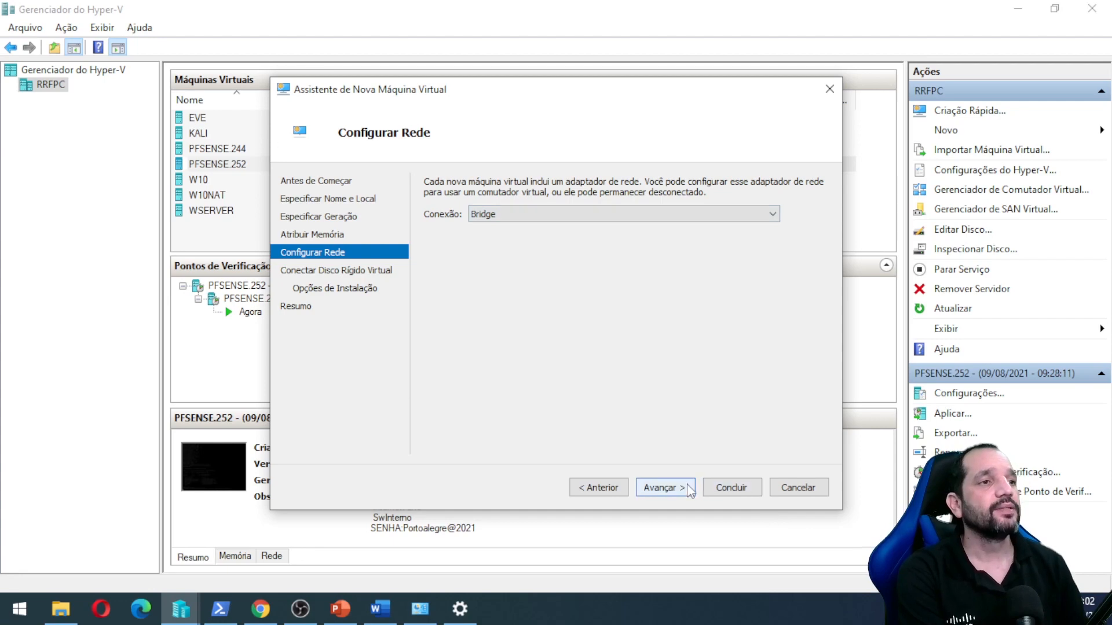
{"action": "left_click", "coordinate": [663, 488]}
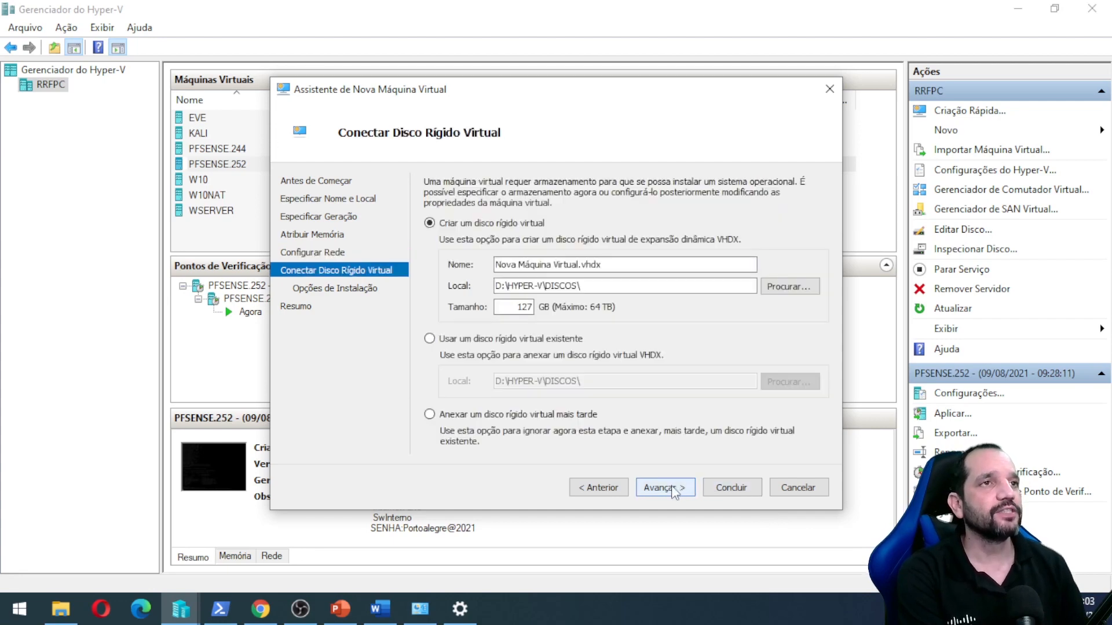
{"action": "double_click", "coordinate": [524, 307]}
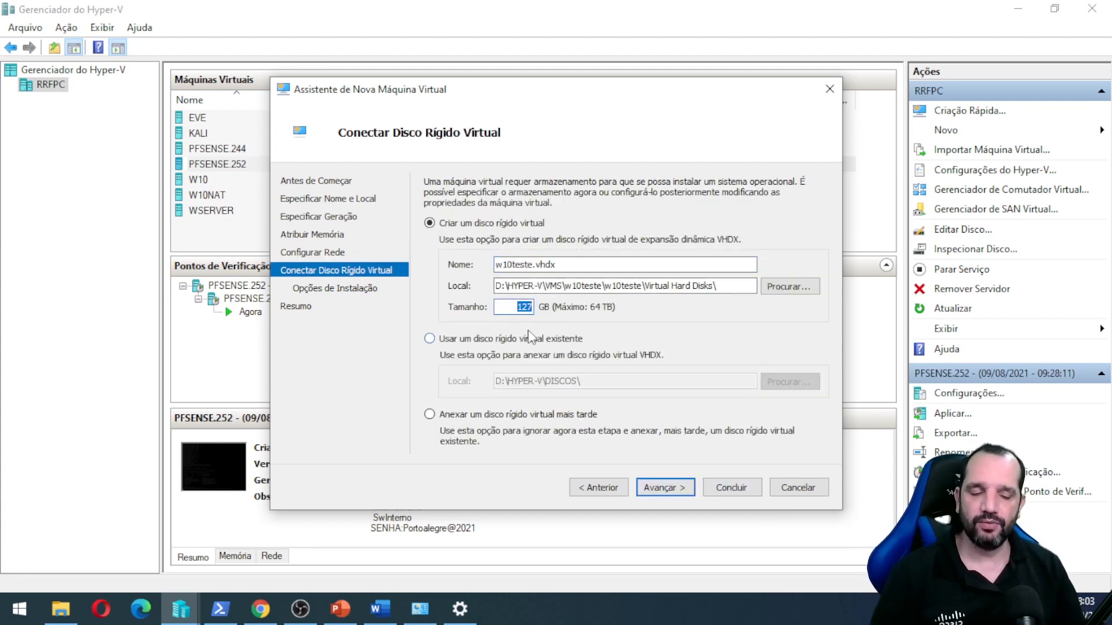
{"action": "type", "text": "40"}
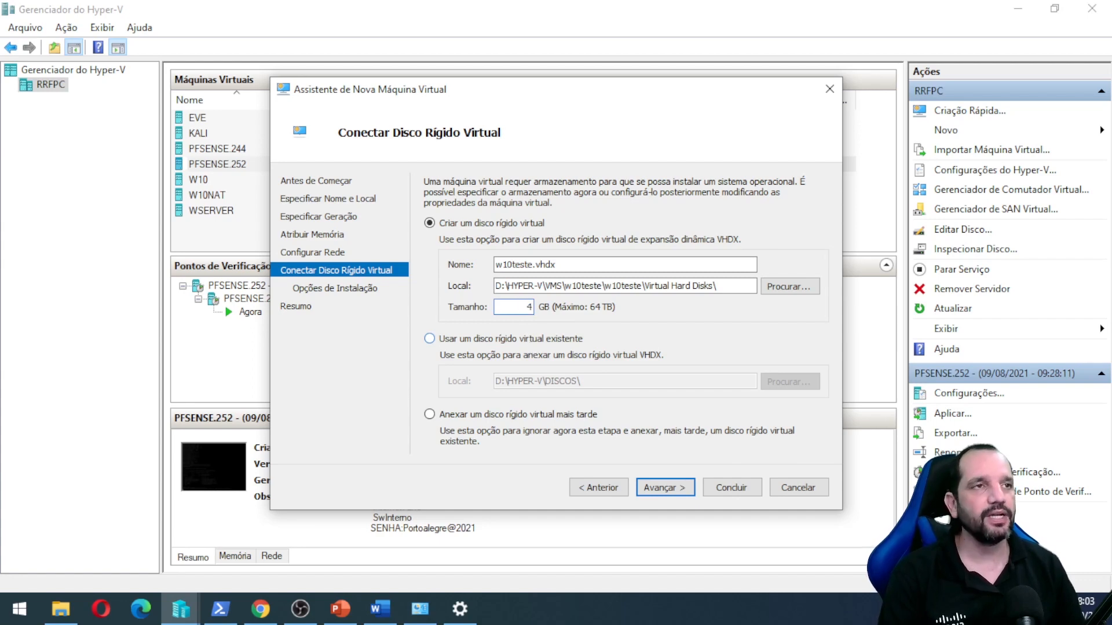
{"action": "left_click", "coordinate": [664, 491]}
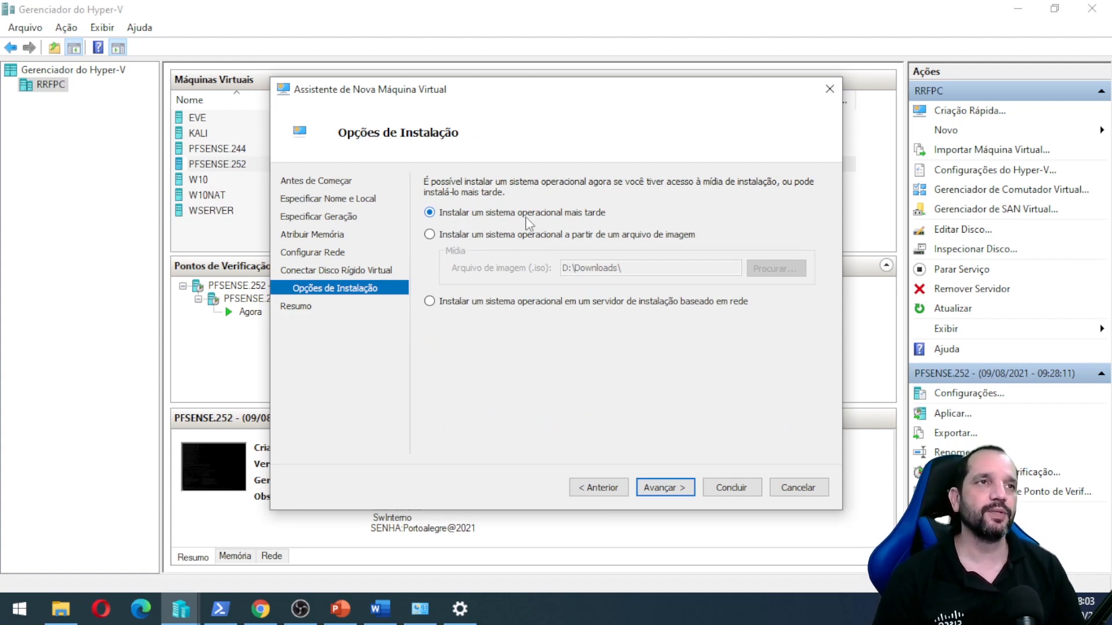
- Choose to install the operating system from an image file and select w10.ISO on drive F:
{"action": "left_click", "coordinate": [499, 234]}
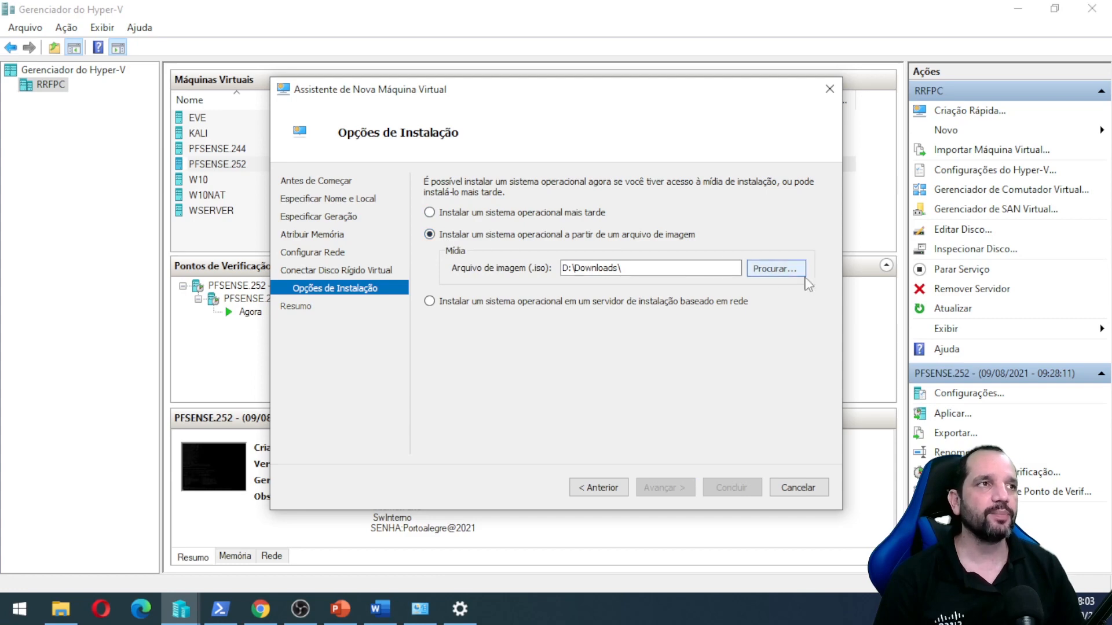
{"action": "left_click", "coordinate": [771, 268]}
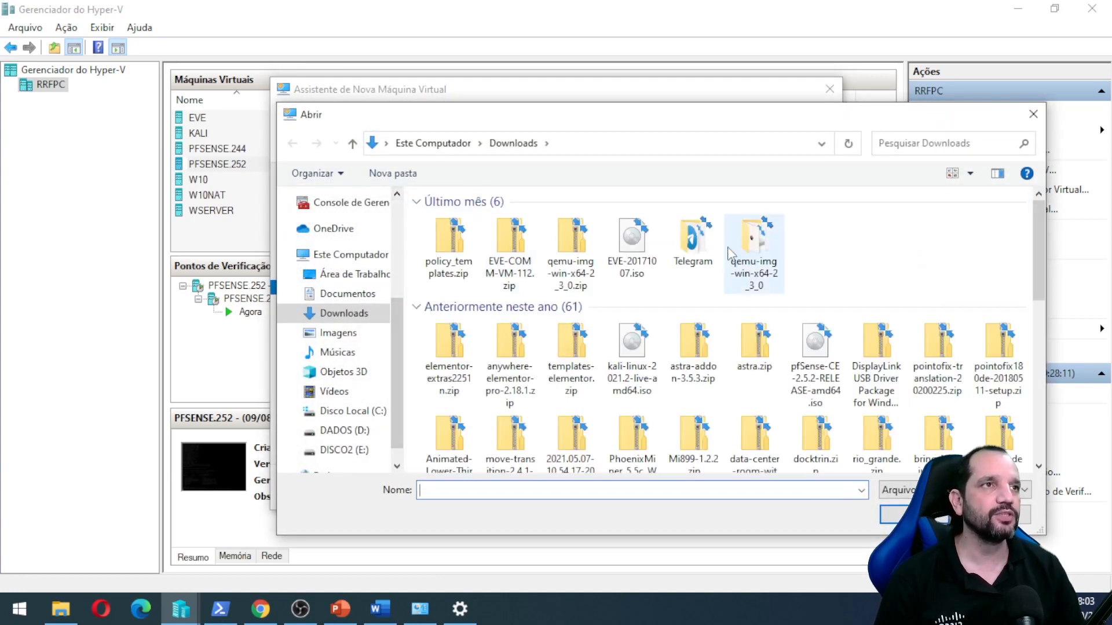
{"action": "scroll", "coordinate": [747, 232], "scroll_direction": "down", "scroll_amount": 10}
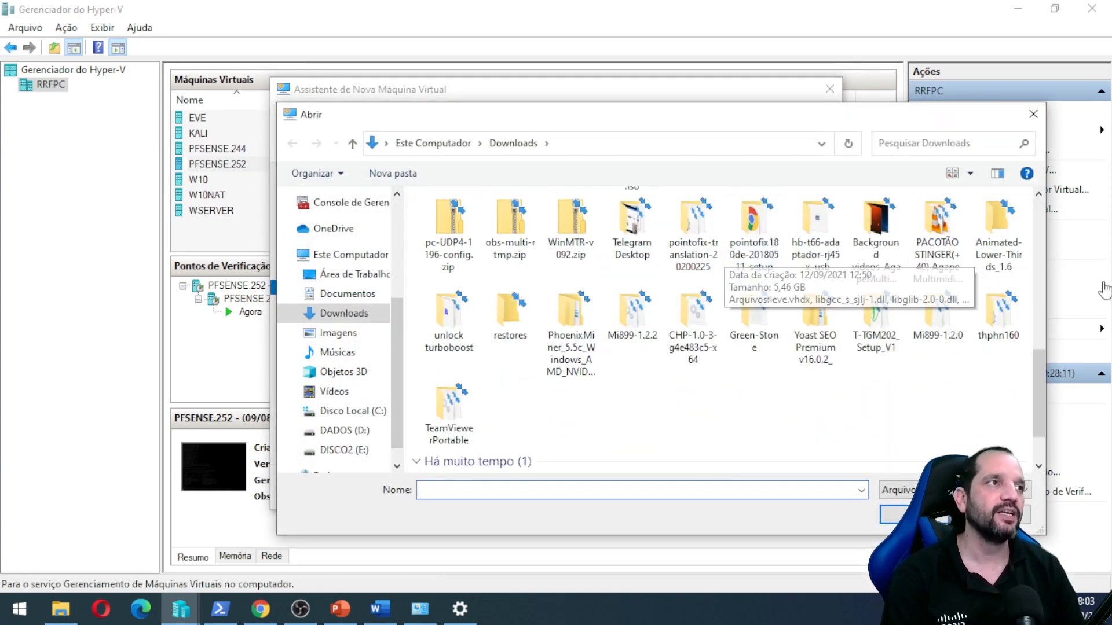
{"action": "scroll", "coordinate": [869, 367], "scroll_direction": "down", "scroll_amount": 2}
{"action": "scroll", "coordinate": [851, 367], "scroll_direction": "up", "scroll_amount": 12}
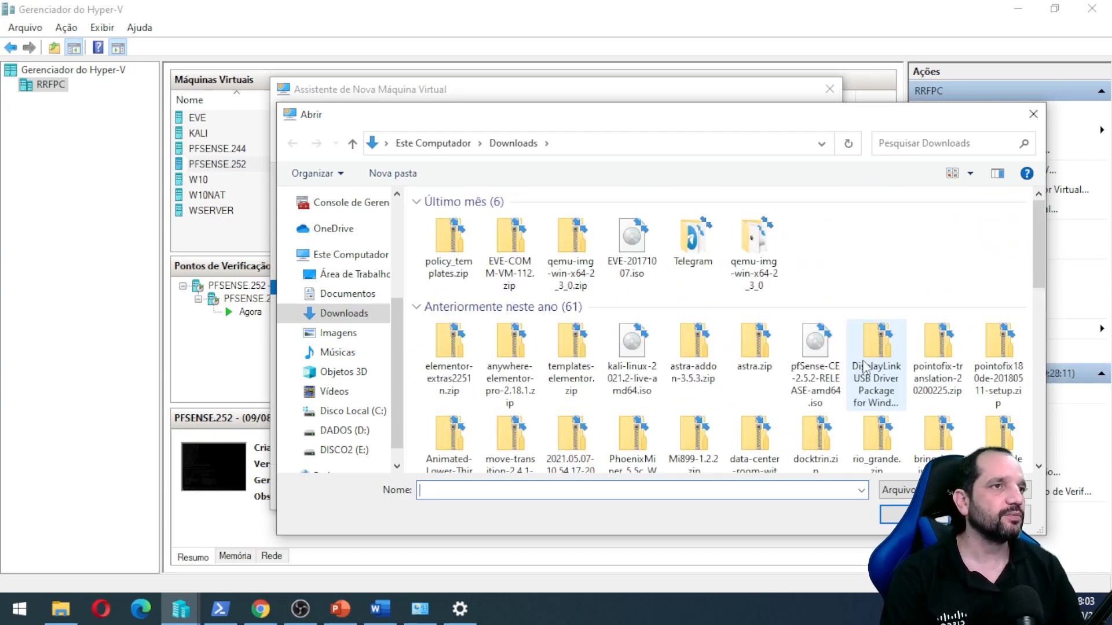
{"action": "scroll", "coordinate": [857, 368], "scroll_direction": "down", "scroll_amount": 5}
{"action": "scroll", "coordinate": [951, 370], "scroll_direction": "down", "scroll_amount": 4}
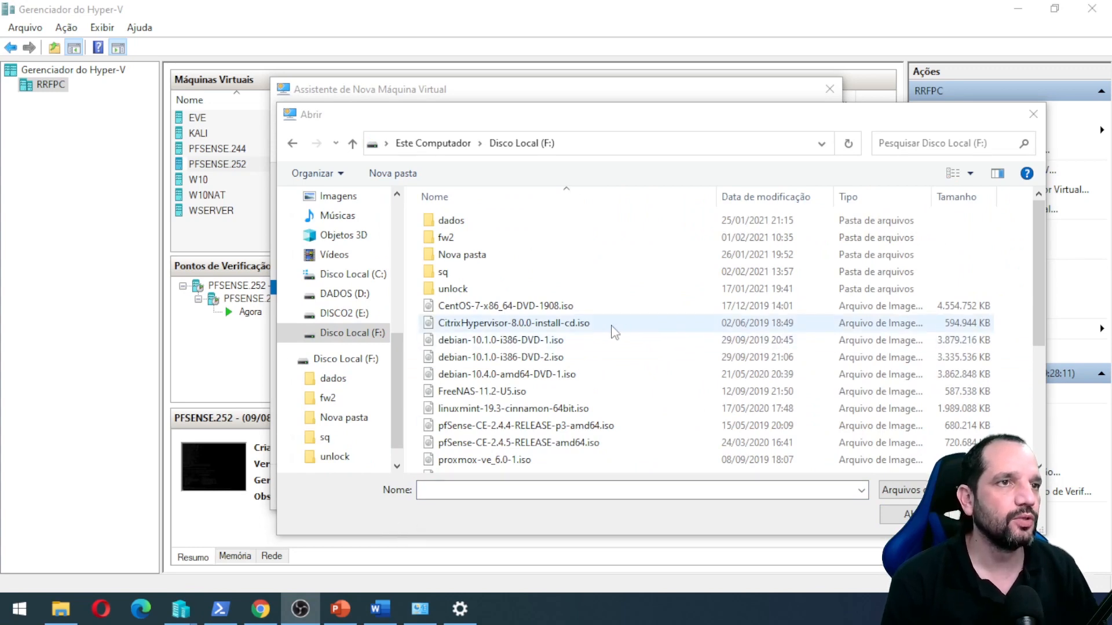
{"action": "scroll", "coordinate": [614, 333], "scroll_direction": "down", "scroll_amount": 4}
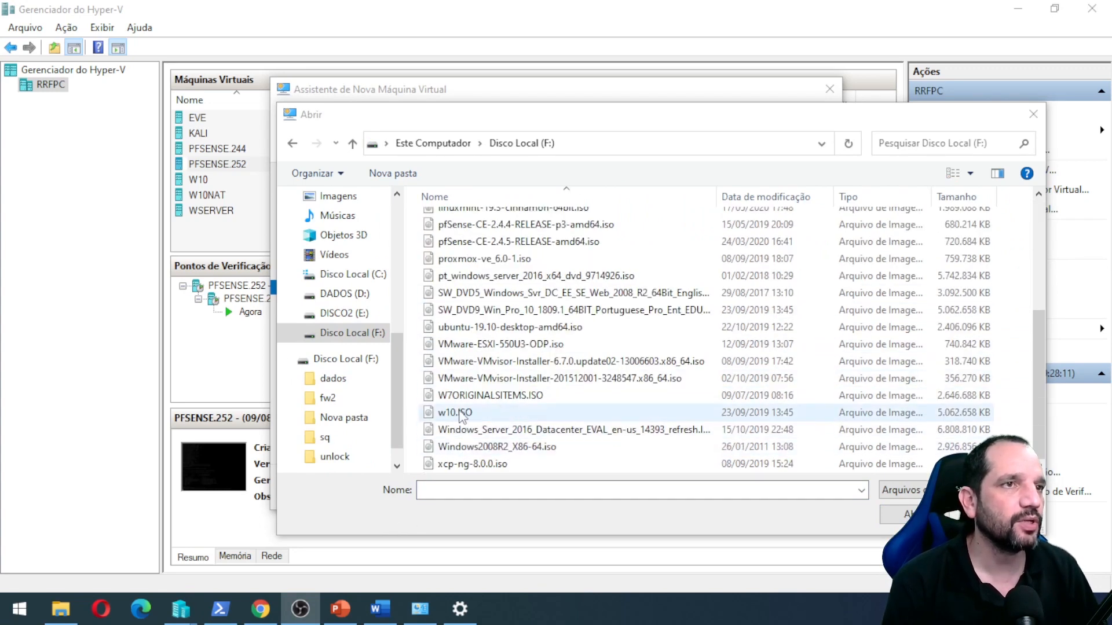
{"action": "left_click", "coordinate": [481, 412]}
{"action": "left_click", "coordinate": [897, 514]}
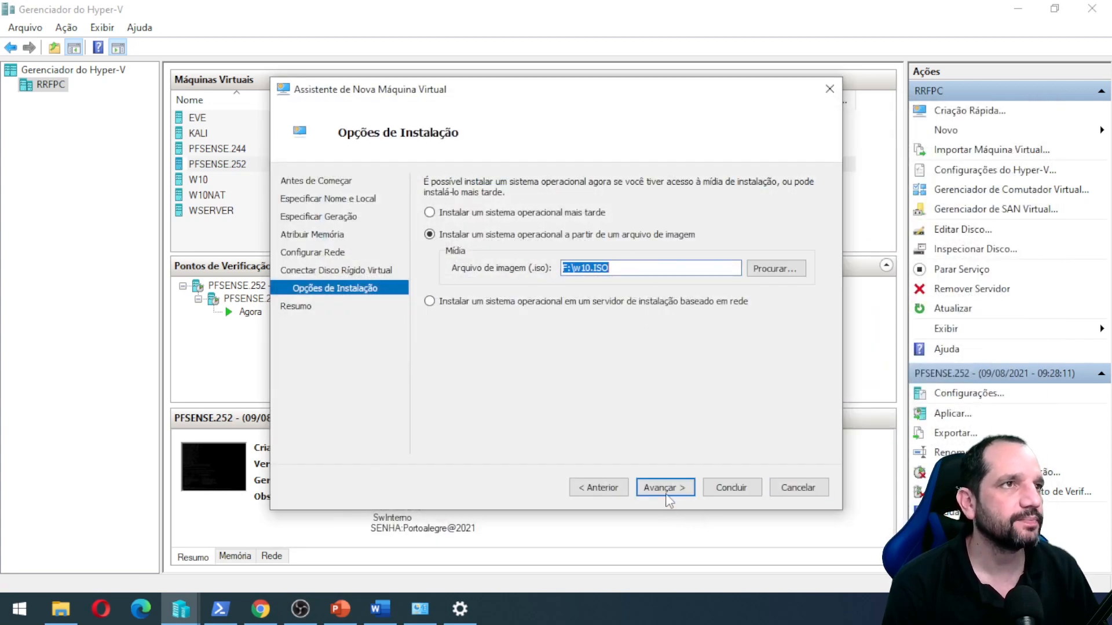
- Finish creating the w10teste virtual machine from the summary and start it
{"action": "left_click", "coordinate": [666, 493]}
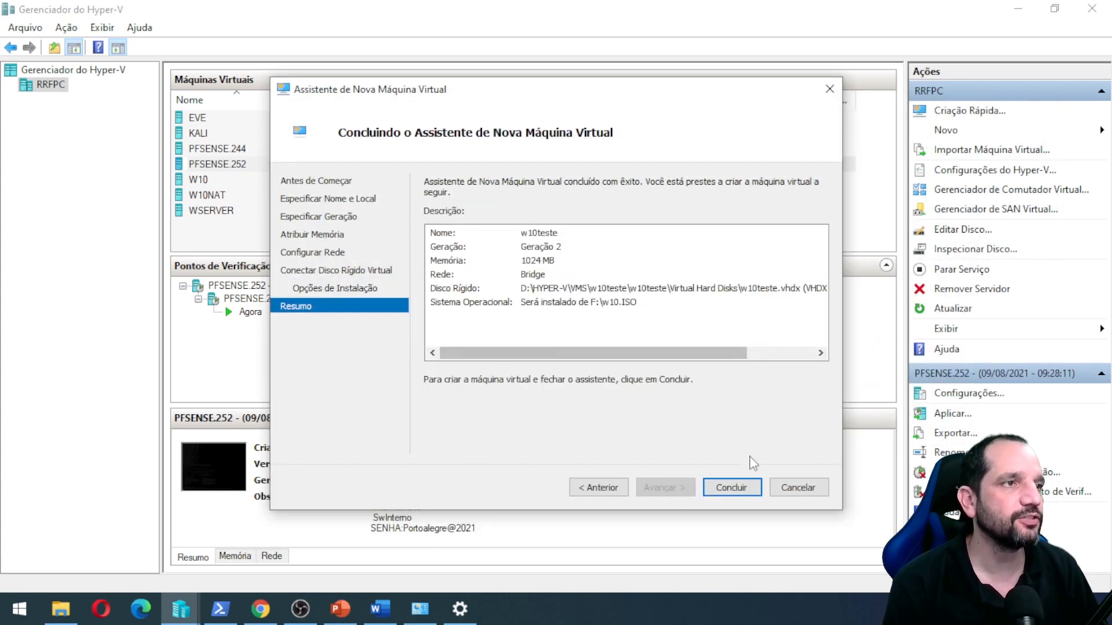
{"action": "left_click", "coordinate": [730, 487]}
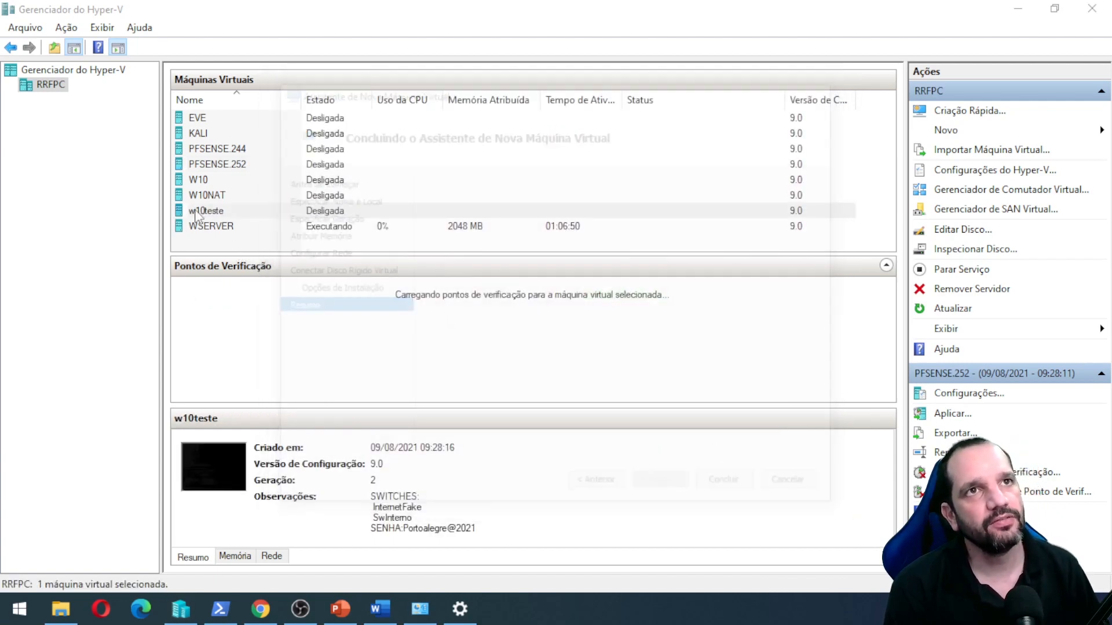
{"action": "left_click", "coordinate": [215, 211]}
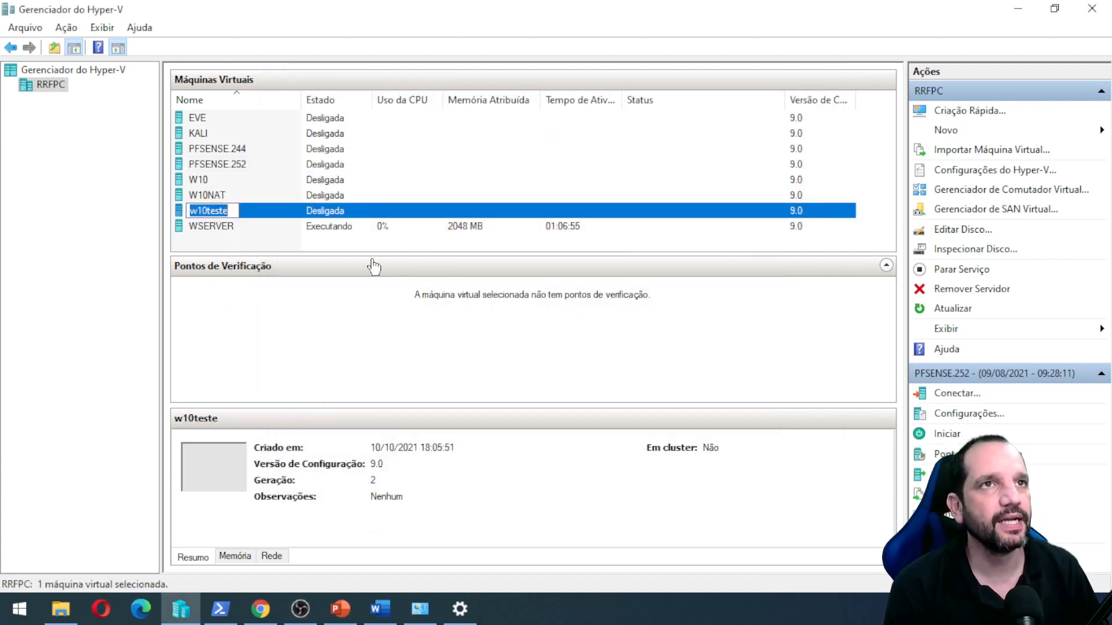
{"action": "left_click", "coordinate": [280, 215]}
{"action": "left_click", "coordinate": [952, 435]}
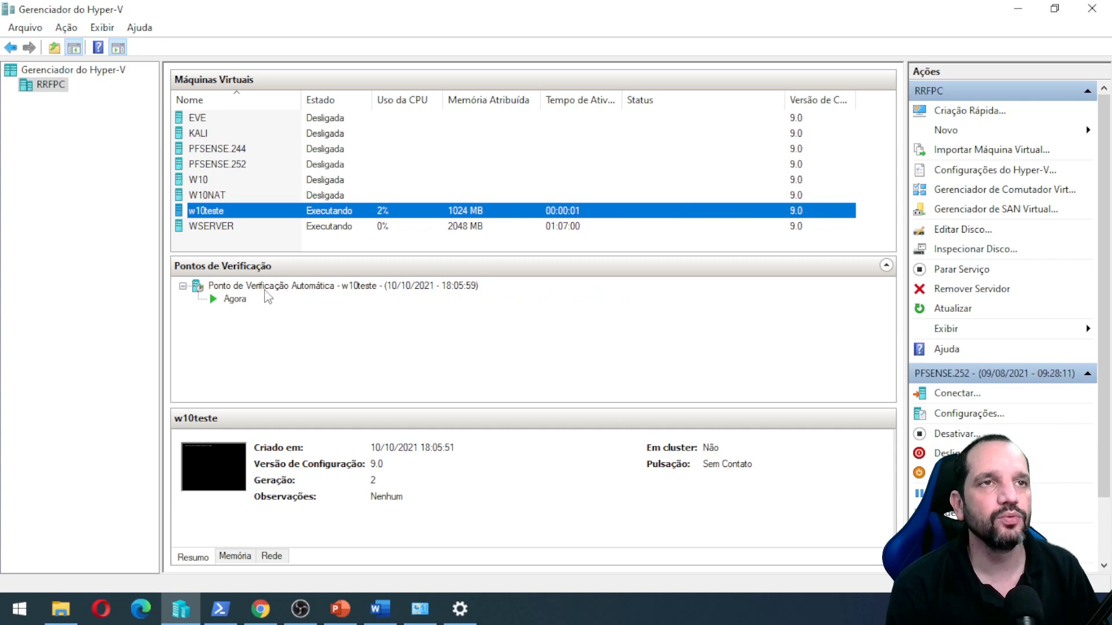
- Inspect the automatic checkpoint of w10teste and its current state, and reselect the machine
{"action": "left_click", "coordinate": [271, 287]}
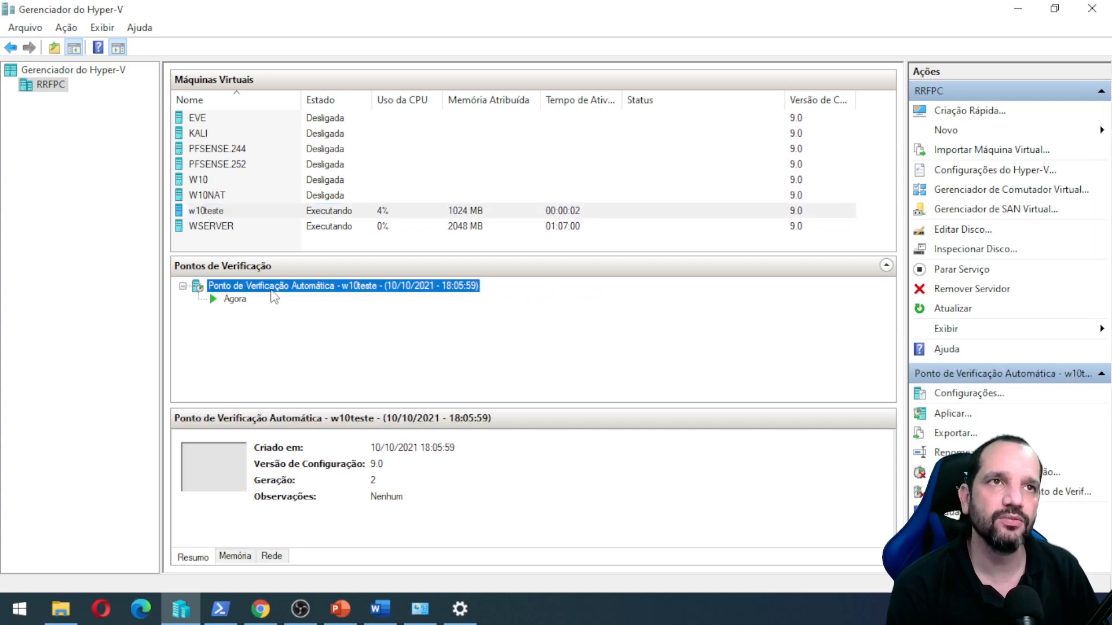
{"action": "left_click", "coordinate": [235, 299]}
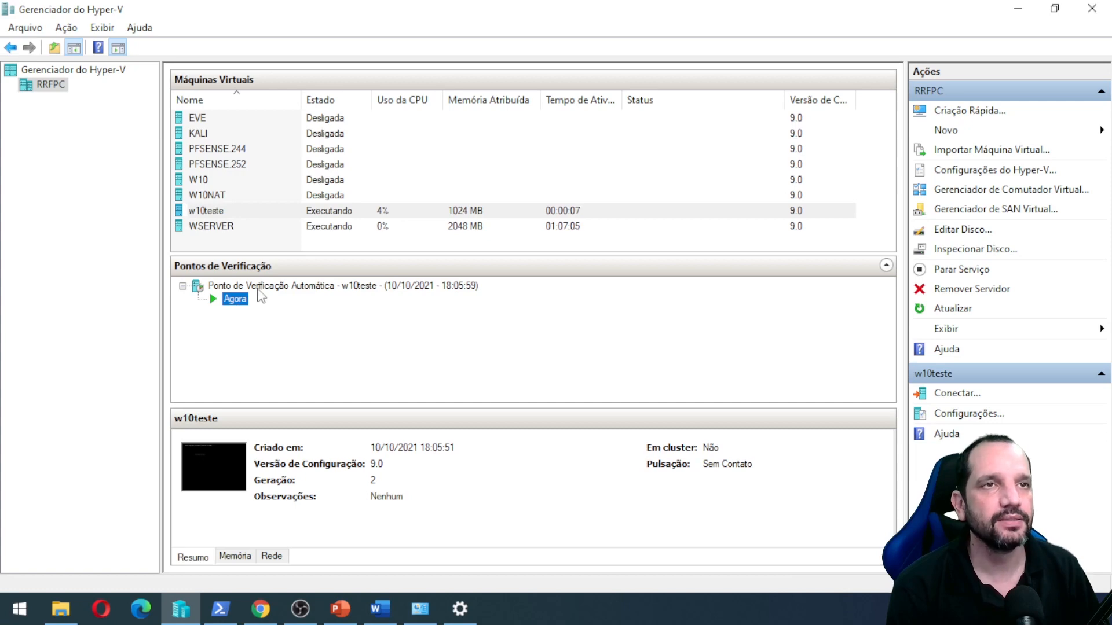
{"action": "left_click", "coordinate": [227, 211]}
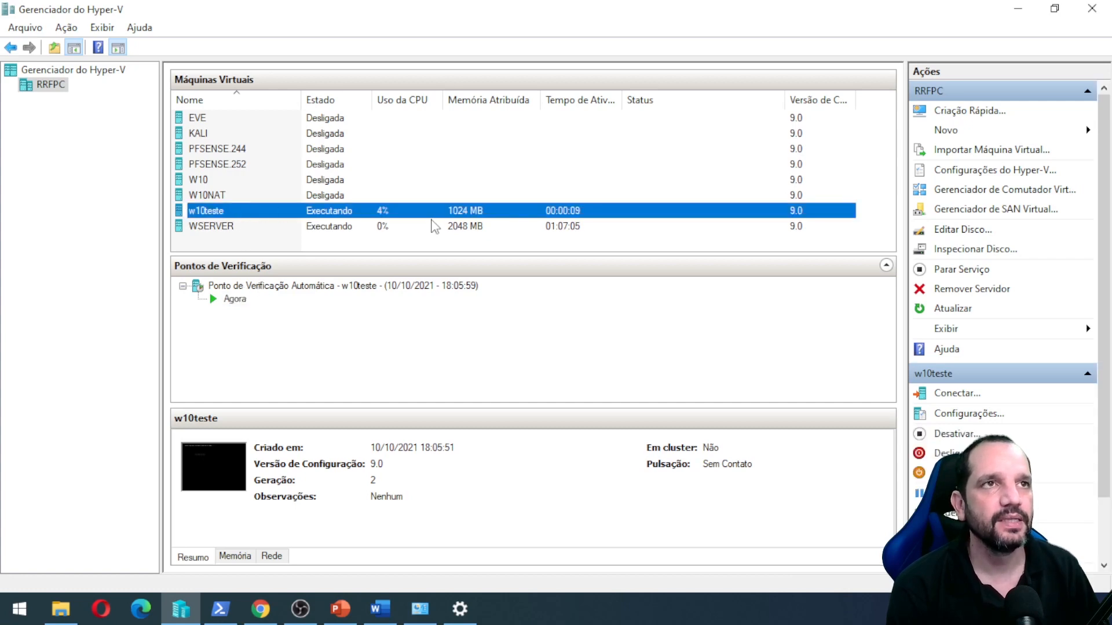
- Connect to the running w10teste machine, view its console and minimize the connection window
{"action": "double_click", "coordinate": [776, 42]}
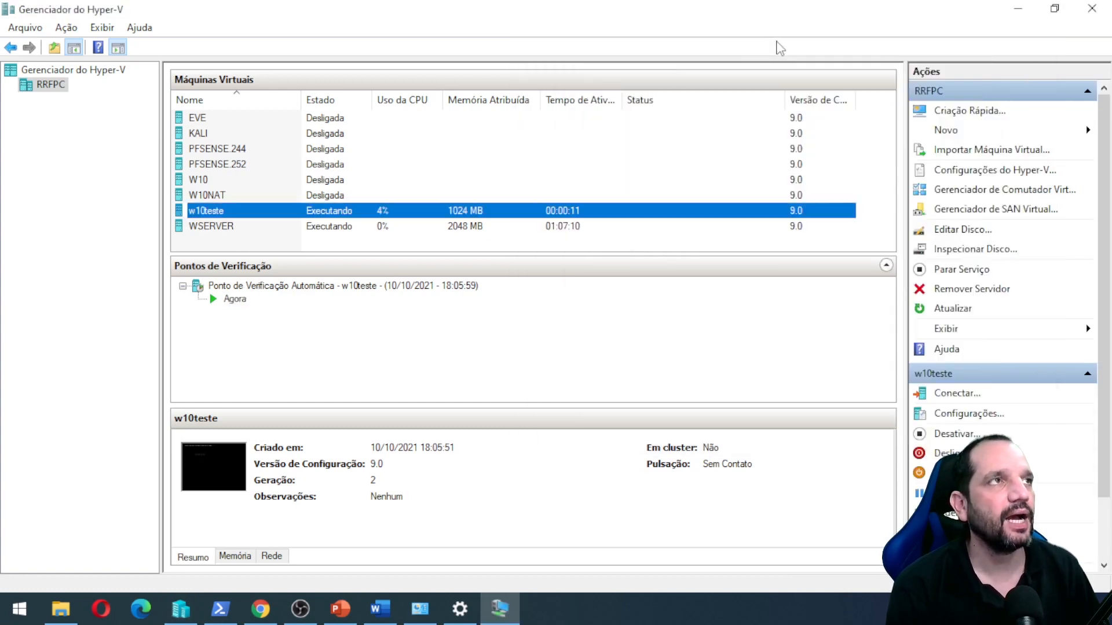
{"action": "left_click", "coordinate": [507, 604]}
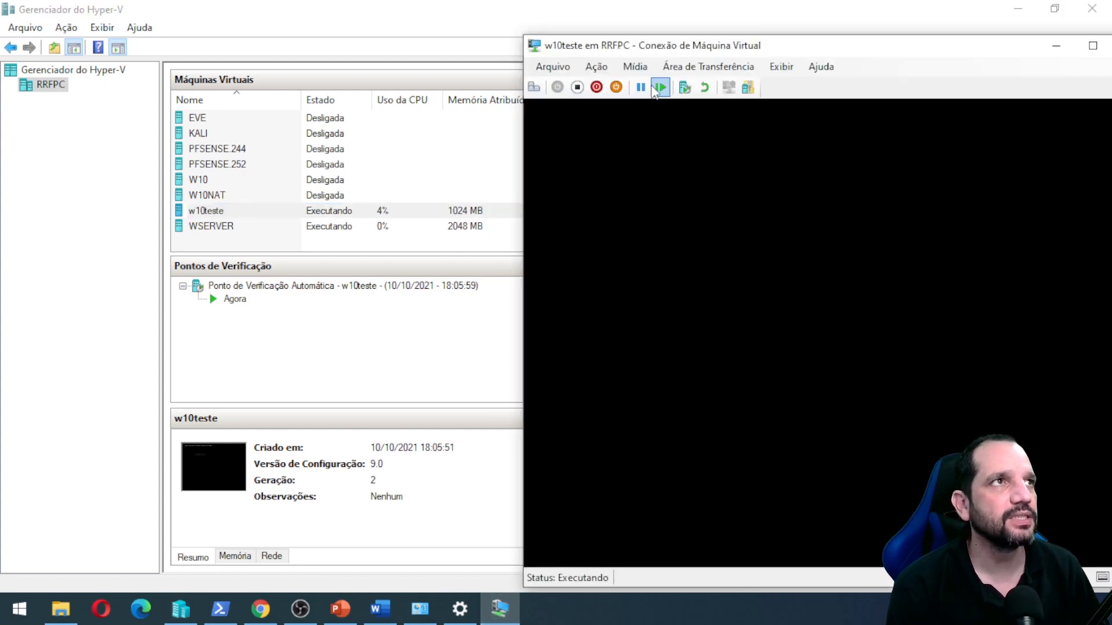
{"action": "left_click_drag", "start_coordinate": [686, 50], "coordinate": [359, 35]}
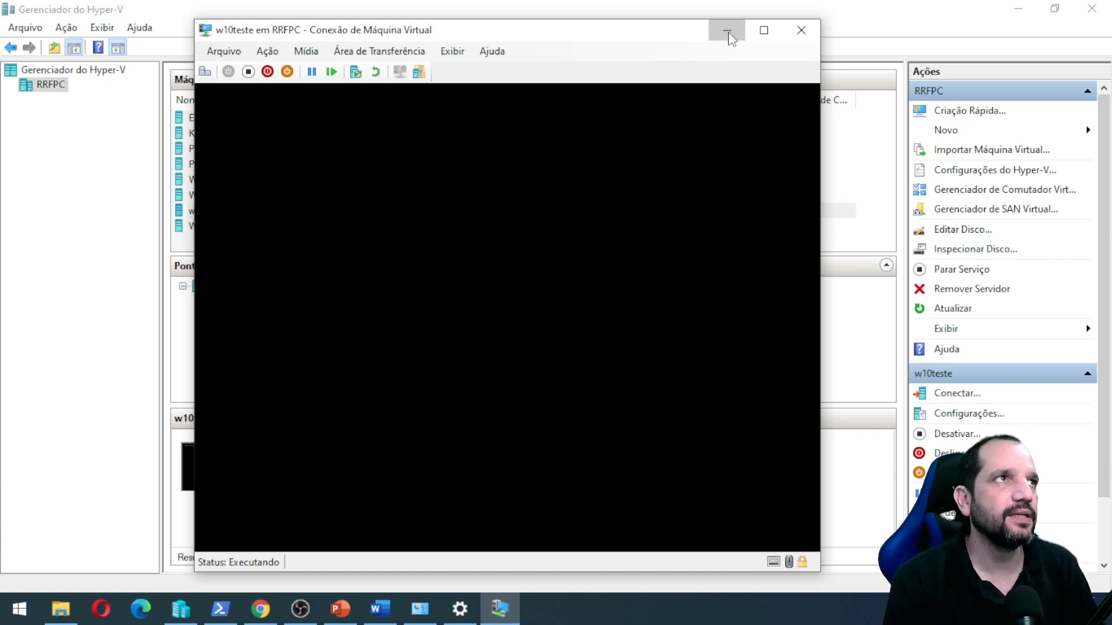
{"action": "left_click", "coordinate": [727, 31]}
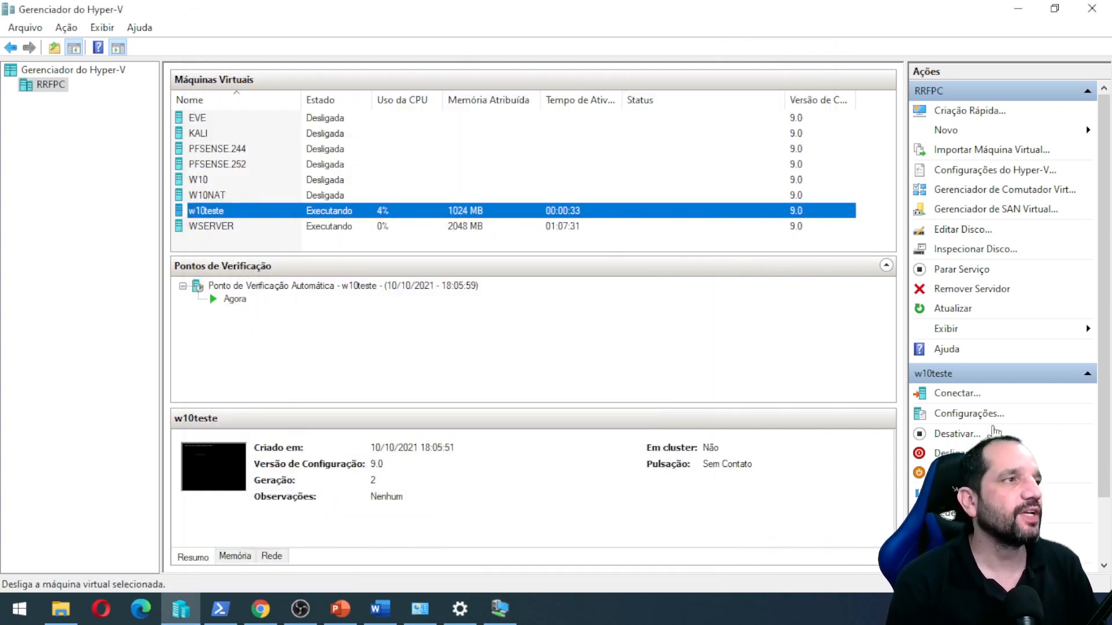
- Open the settings of w10teste and examine the DVD drive, network adapter and hard disk entries in the firmware boot order
{"action": "left_click", "coordinate": [968, 413]}
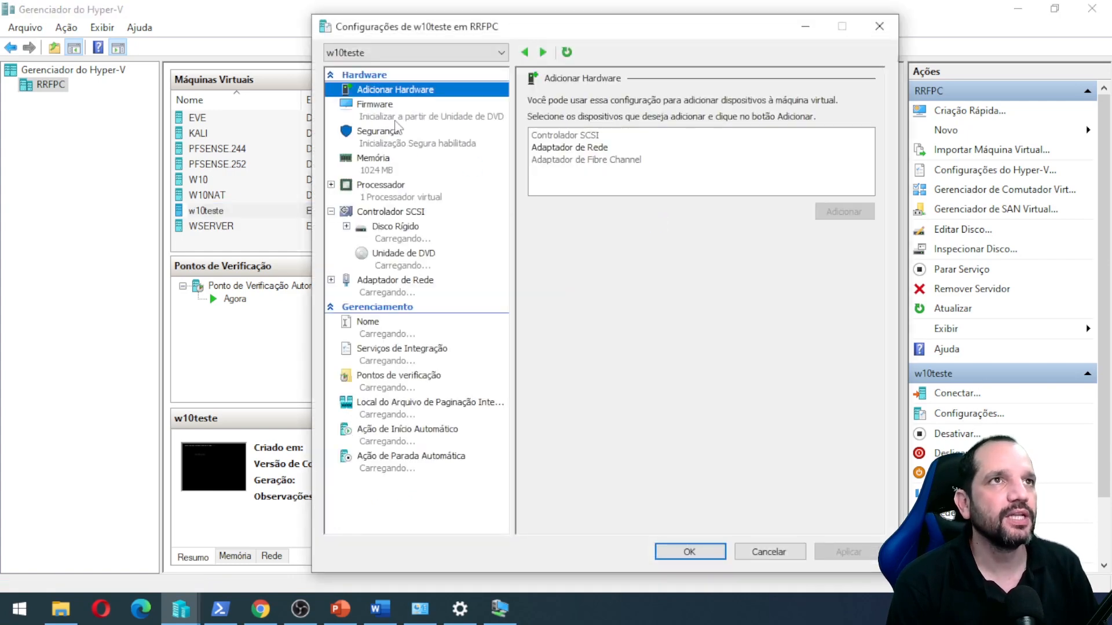
{"action": "left_click", "coordinate": [398, 117]}
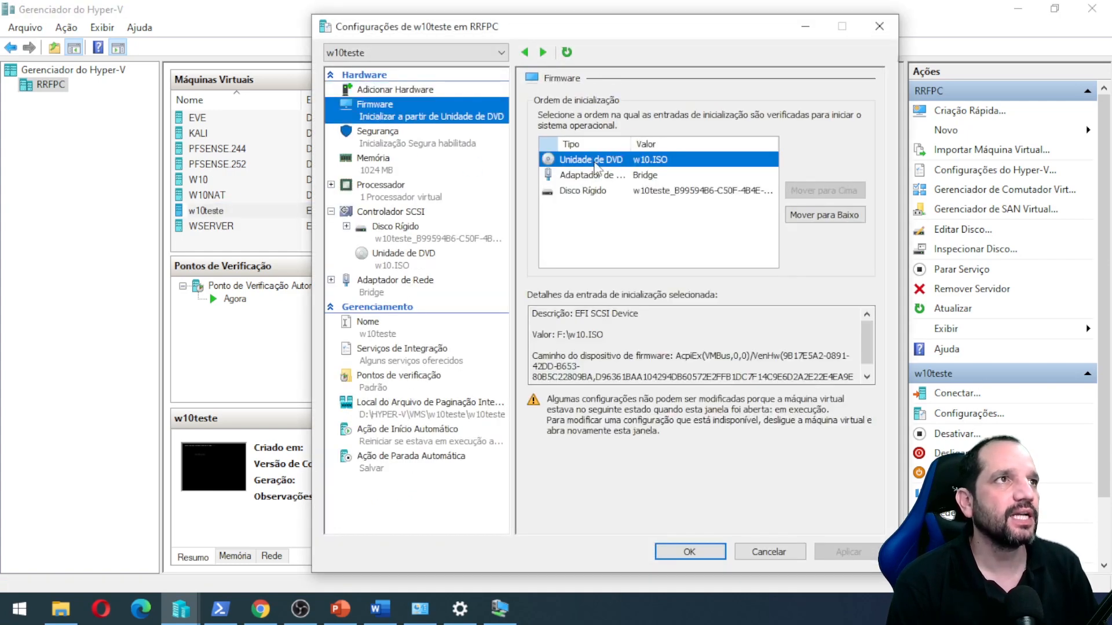
{"action": "left_click", "coordinate": [597, 167]}
{"action": "left_click", "coordinate": [596, 177]}
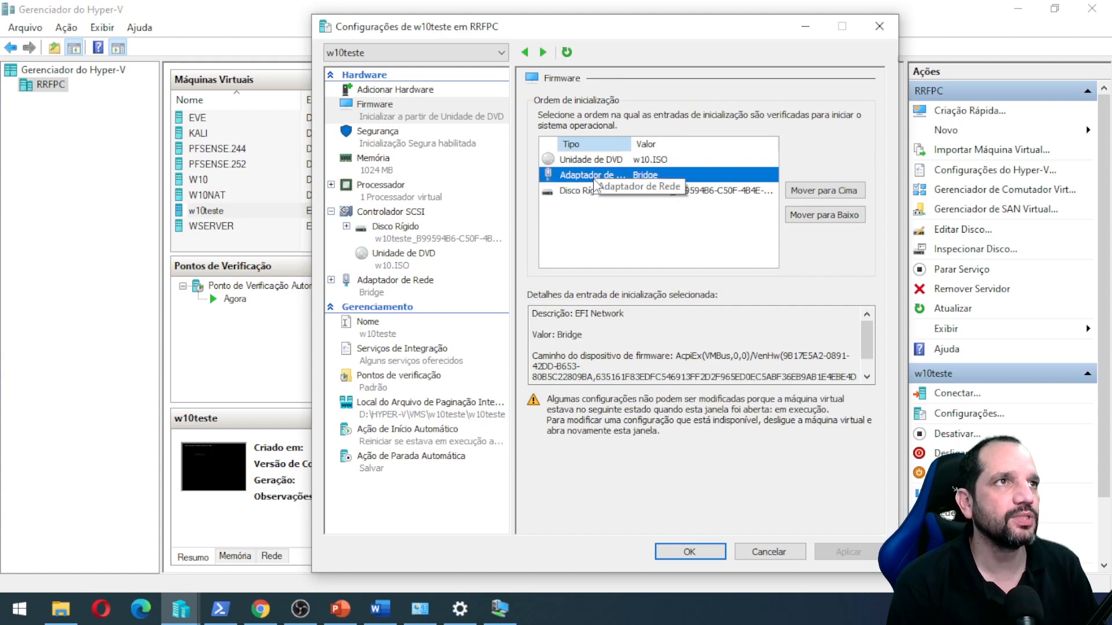
{"action": "left_click", "coordinate": [591, 192]}
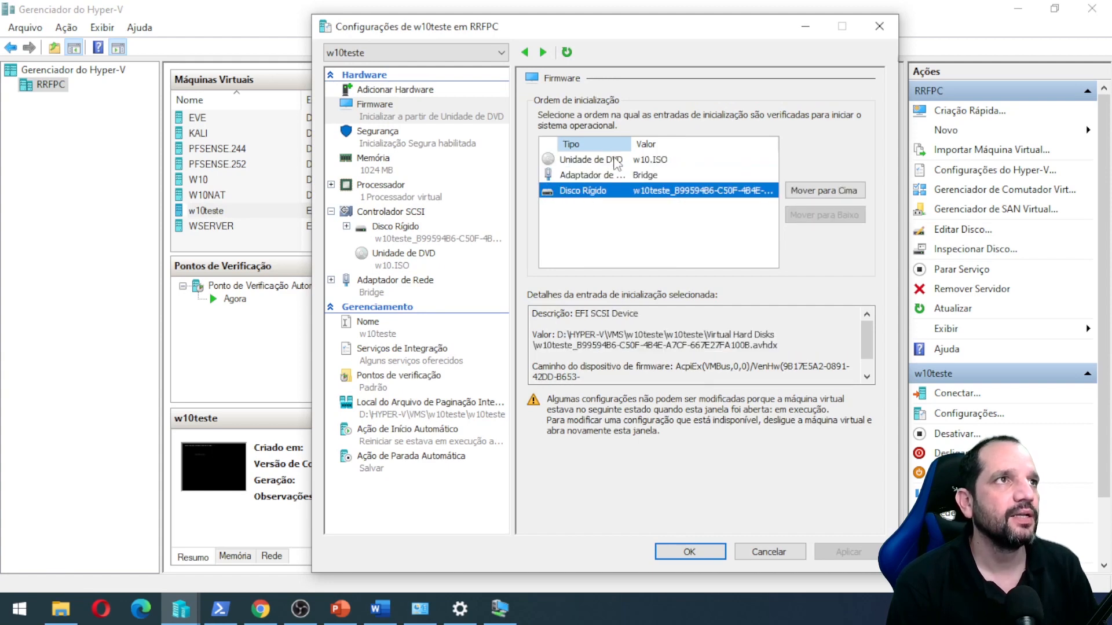
- Examine the DVD drive entry in the firmware boot order and close the w10teste settings without changes
{"action": "left_click", "coordinate": [616, 161]}
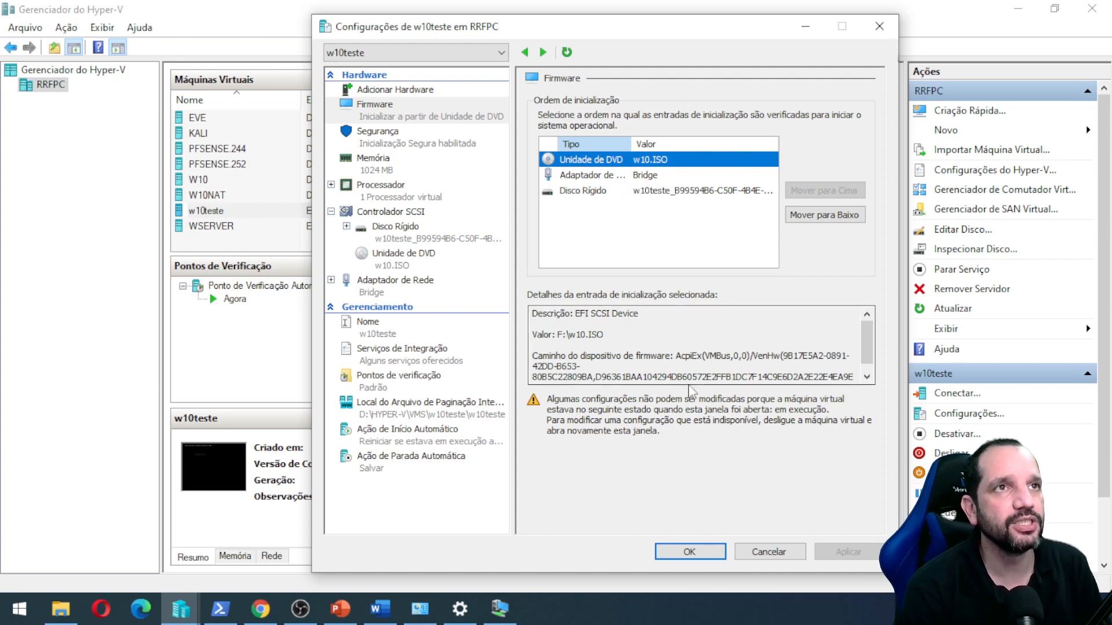
{"action": "left_click", "coordinate": [786, 551]}
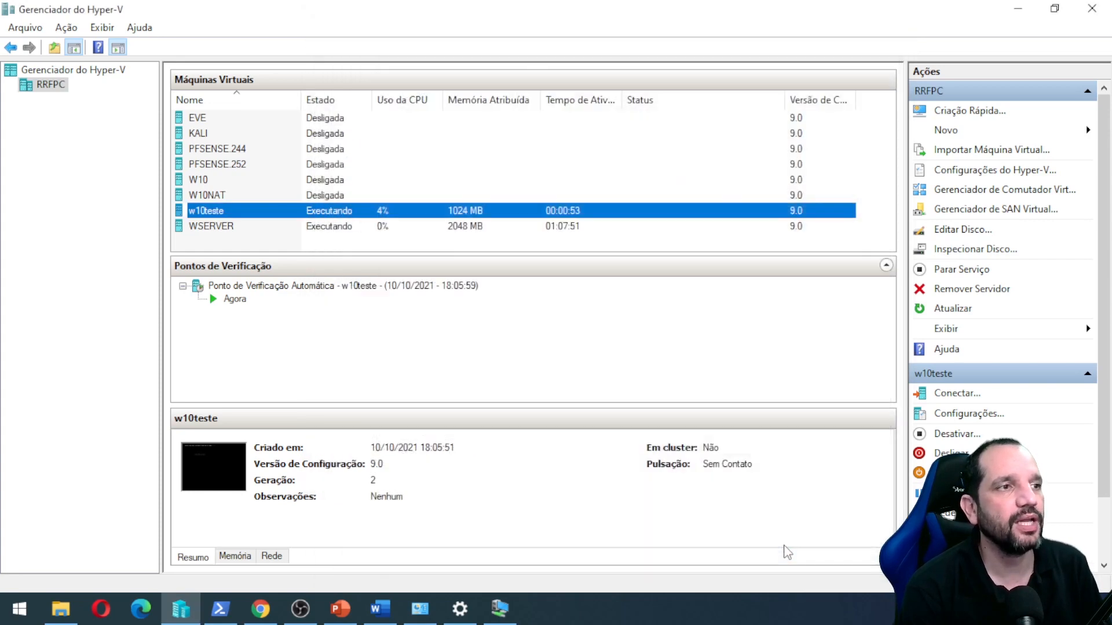
- Reopen the w10teste console, turn the virtual machine off and close the connection window
{"action": "double_click", "coordinate": [208, 468]}
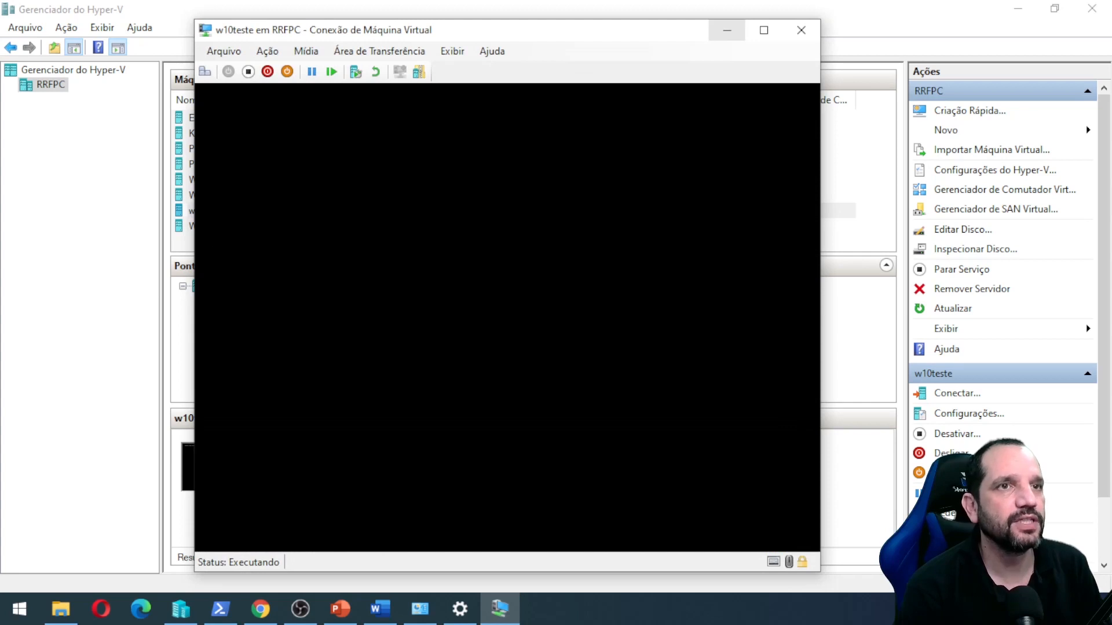
{"action": "left_click_drag", "start_coordinate": [497, 42], "coordinate": [739, 47]}
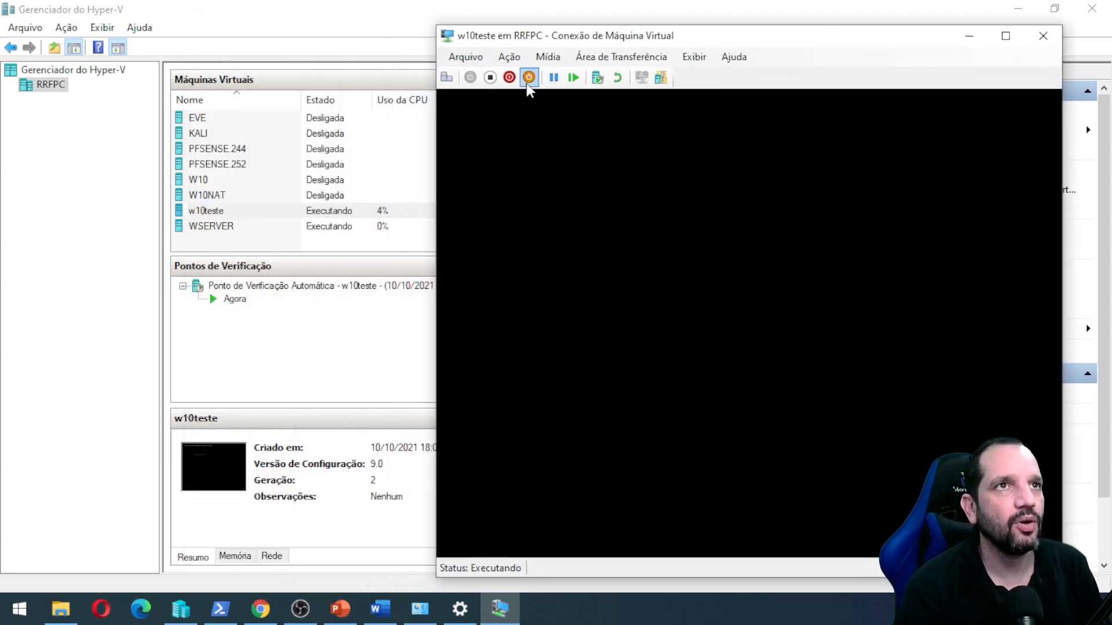
{"action": "left_click", "coordinate": [490, 78]}
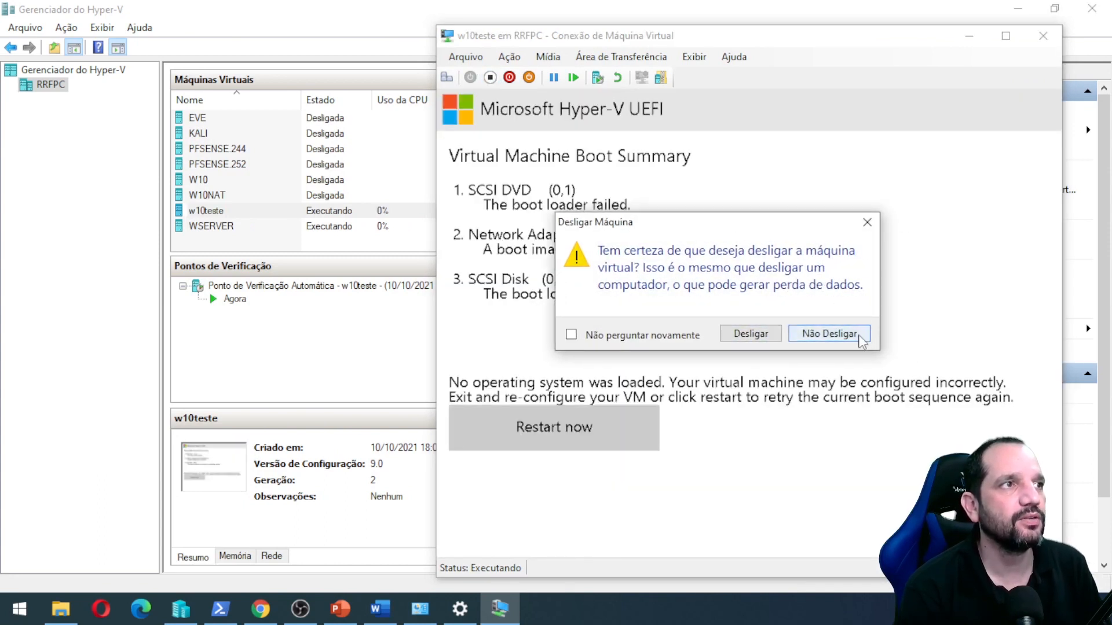
{"action": "left_click", "coordinate": [832, 332]}
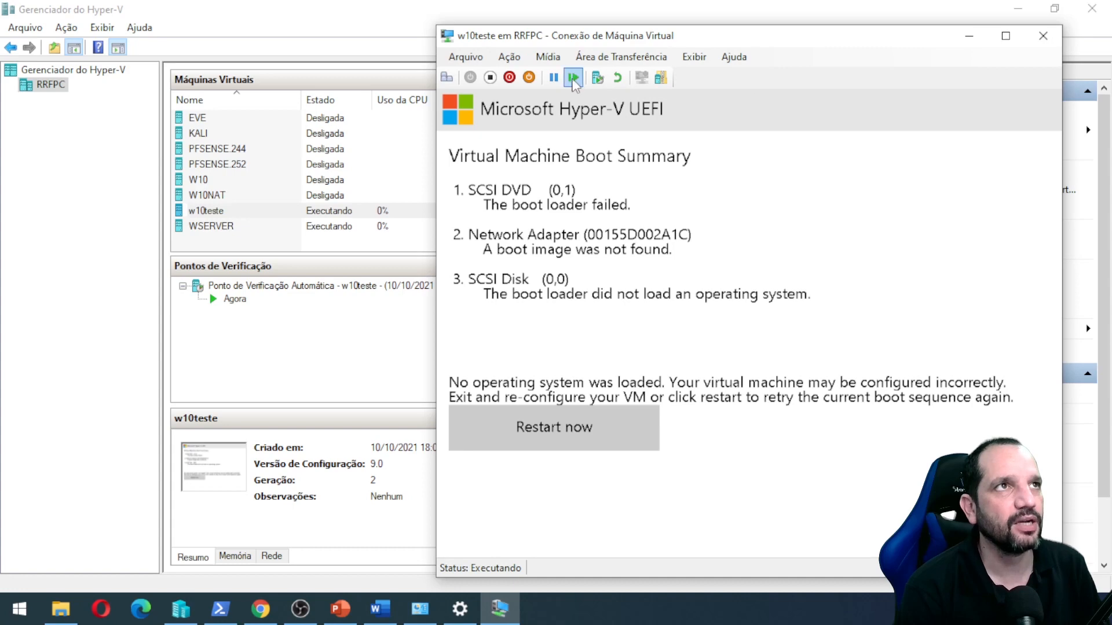
{"action": "left_click", "coordinate": [490, 78]}
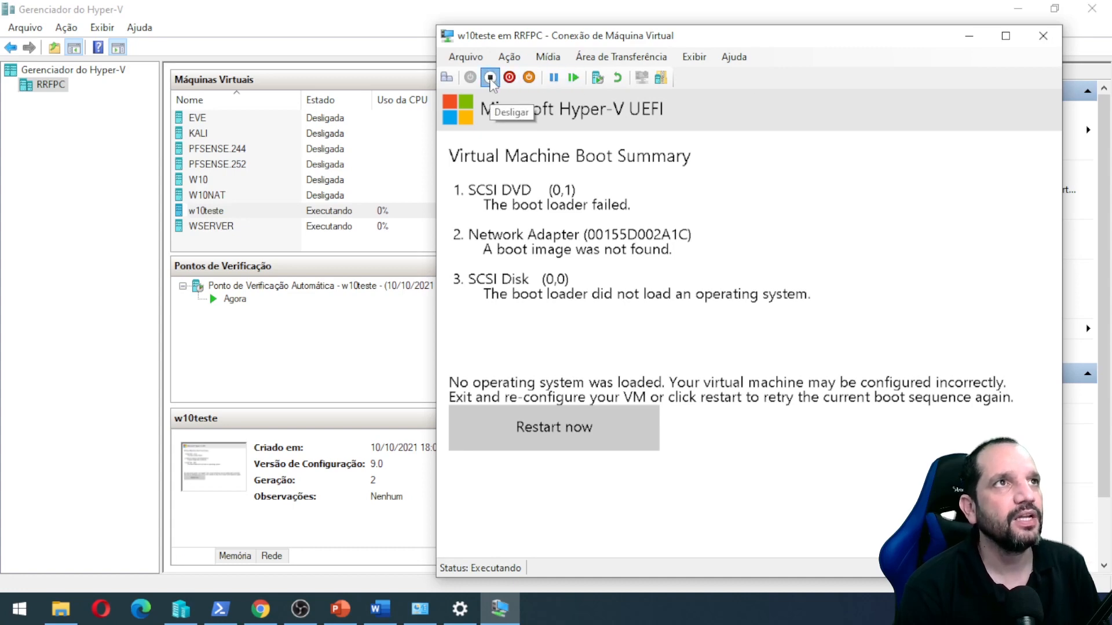
{"action": "left_click", "coordinate": [777, 330]}
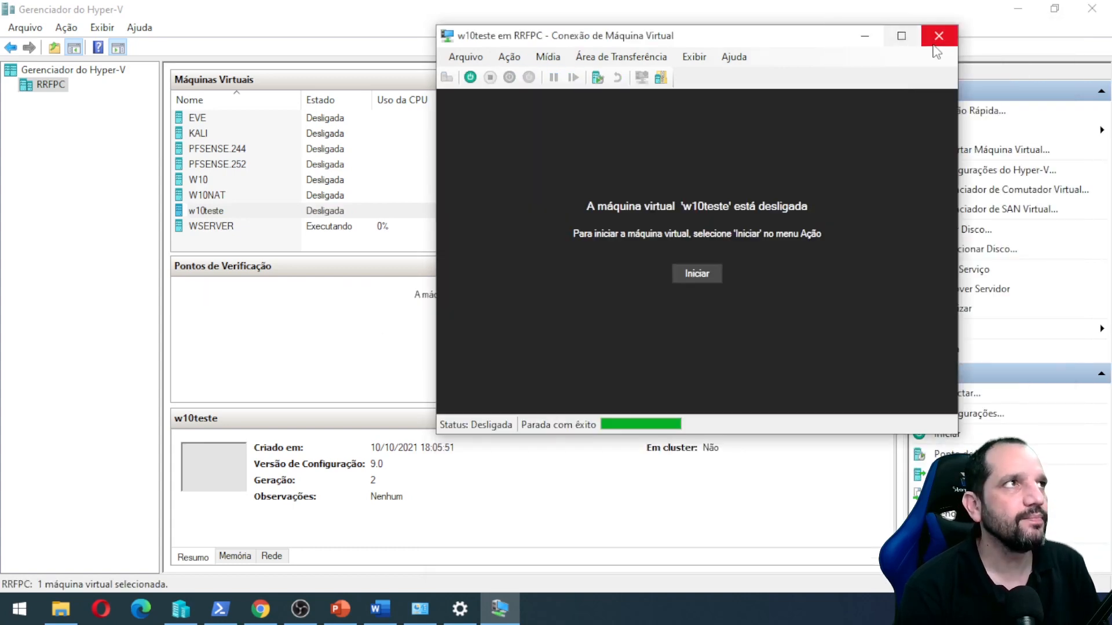
{"action": "left_click", "coordinate": [945, 29]}
- Disable Secure Boot in the security settings of w10teste and apply the change
{"action": "left_click", "coordinate": [967, 413]}
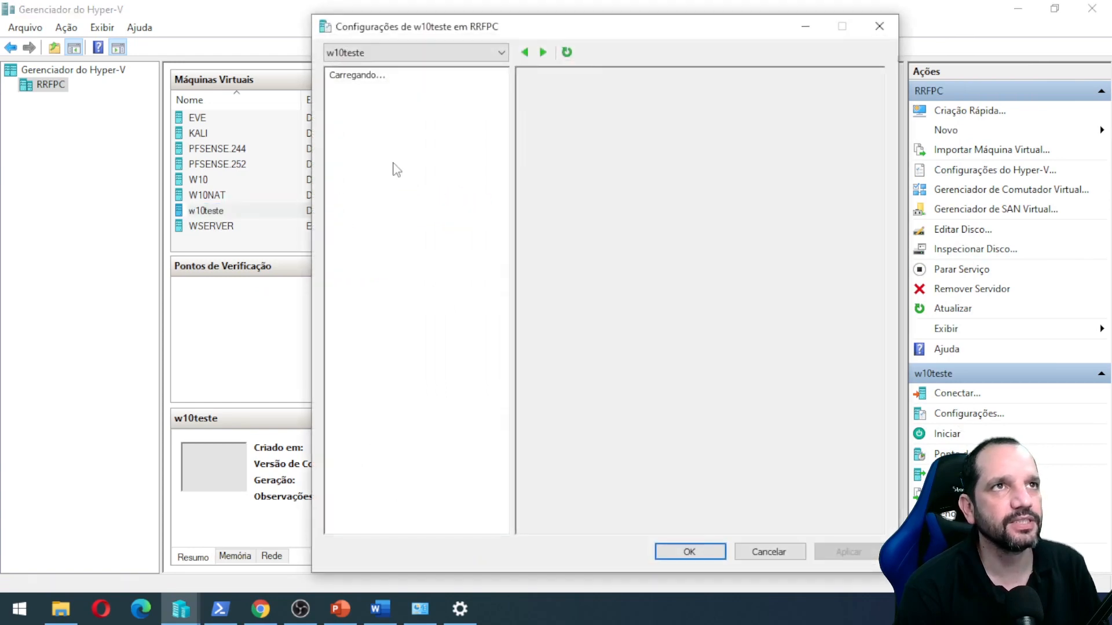
{"action": "left_click", "coordinate": [394, 139]}
{"action": "left_click", "coordinate": [564, 141]}
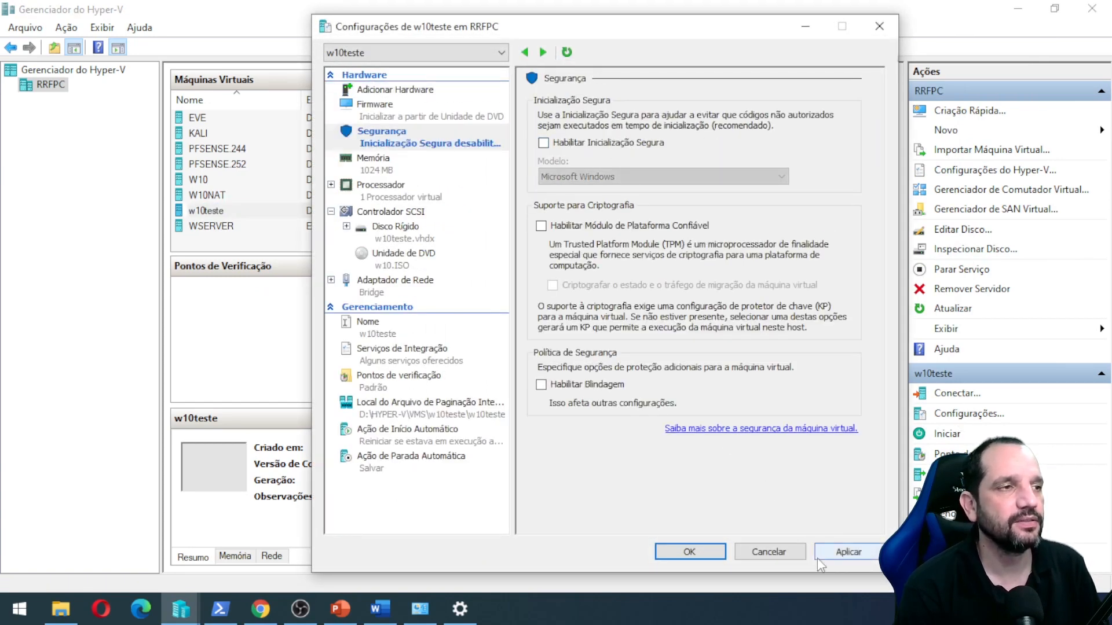
{"action": "left_click", "coordinate": [848, 552]}
{"action": "left_click", "coordinate": [700, 557]}
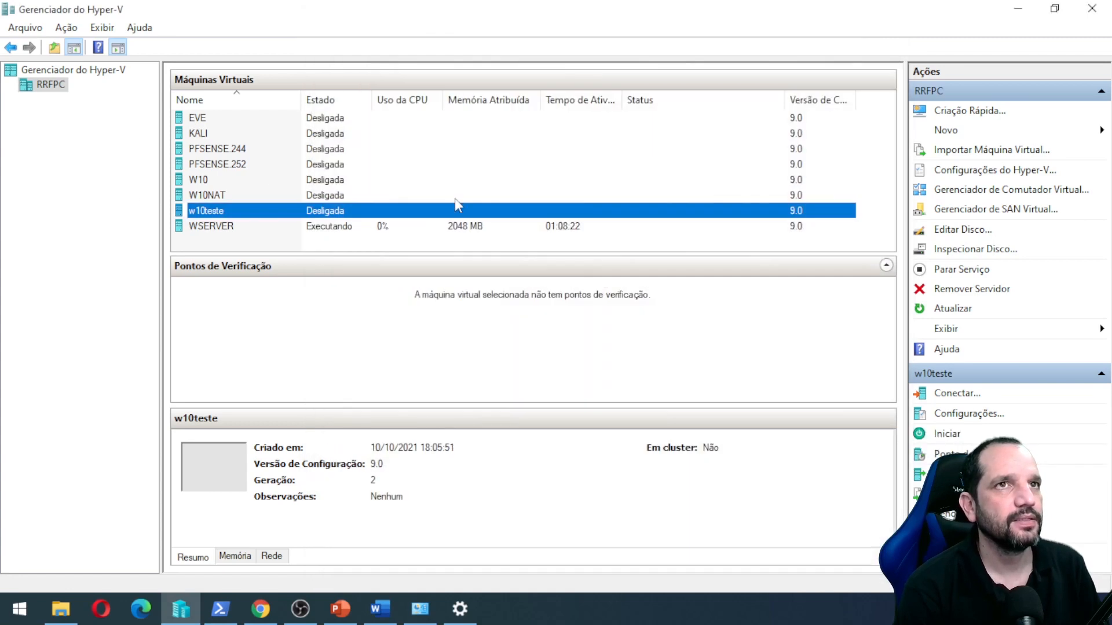
- Start the w10teste virtual machine and bring up its console connection
{"action": "left_click", "coordinate": [966, 434]}
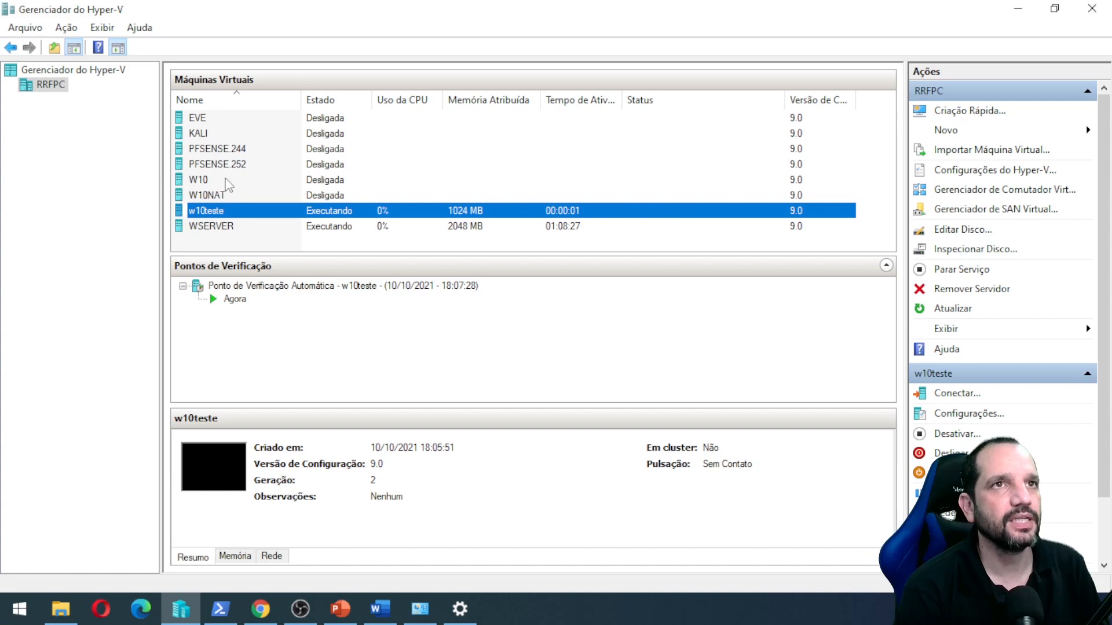
{"action": "double_click", "coordinate": [228, 217]}
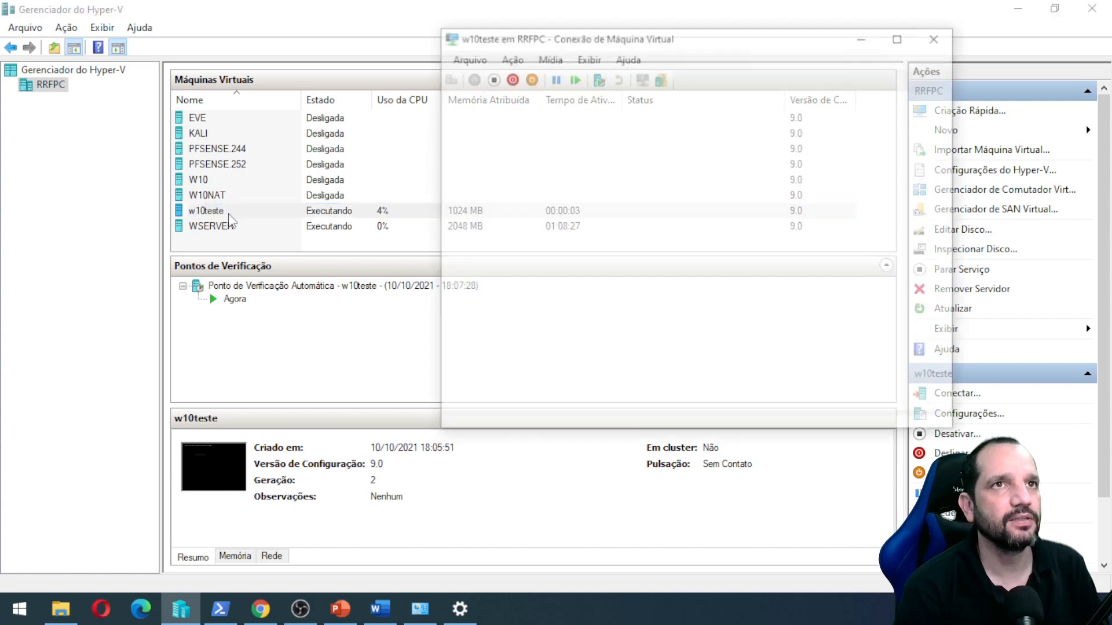
{"action": "left_click", "coordinate": [228, 216]}
{"action": "left_click", "coordinate": [499, 608]}
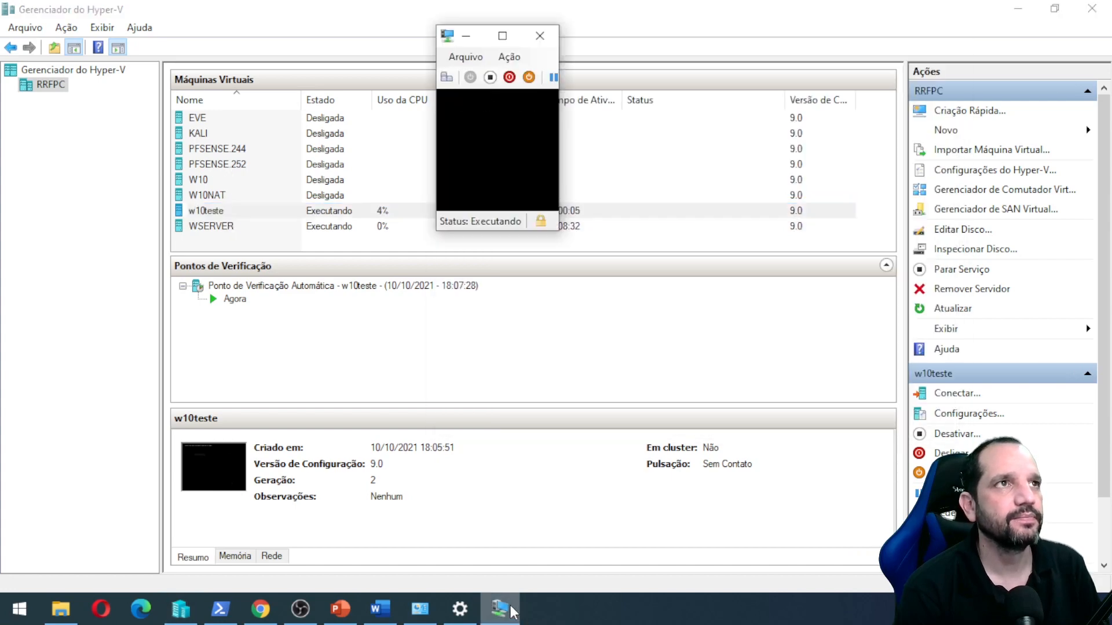
- Reposition the w10teste console window while it boots and check the time and currency format field in Windows Setup
{"action": "left_click_drag", "start_coordinate": [666, 37], "coordinate": [417, 39]}
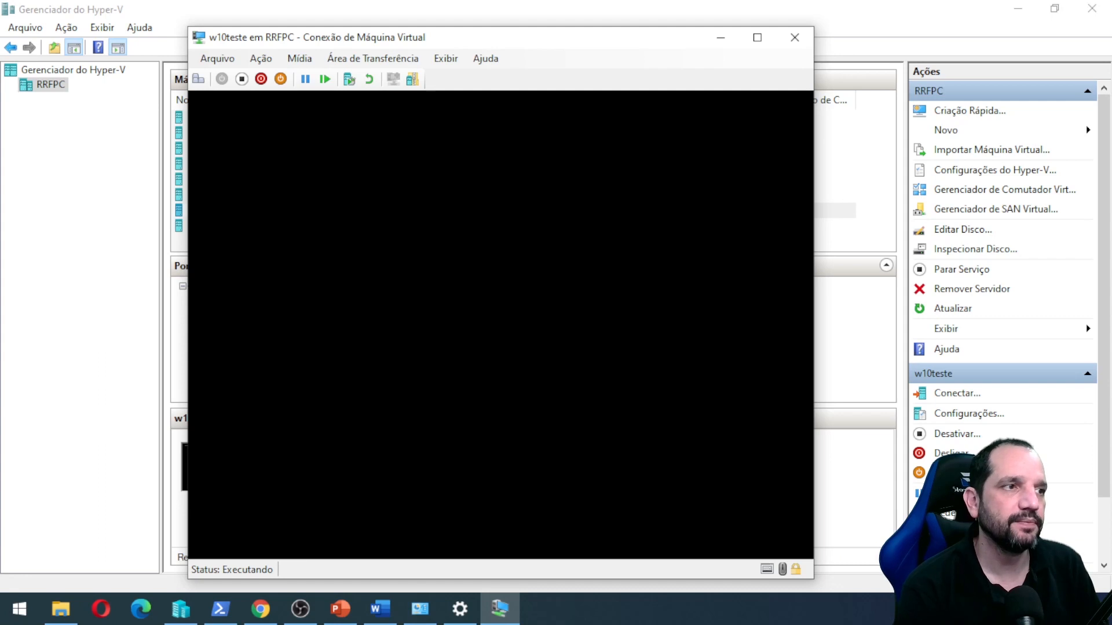
{"action": "left_click_drag", "start_coordinate": [555, 31], "coordinate": [579, 33]}
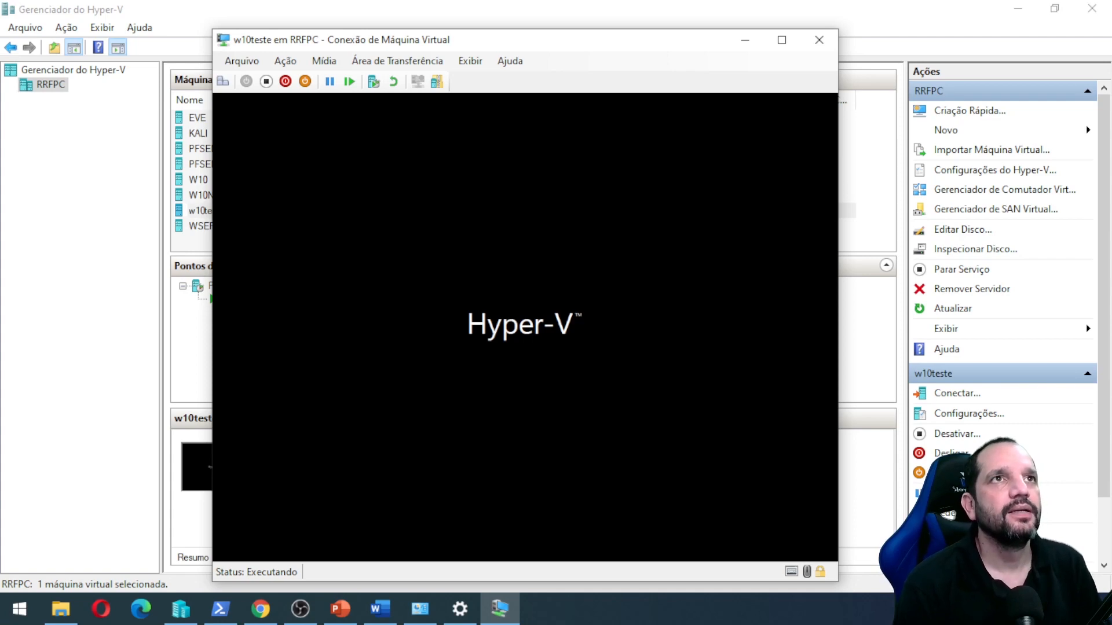
{"action": "left_click_drag", "start_coordinate": [405, 46], "coordinate": [500, 46]}
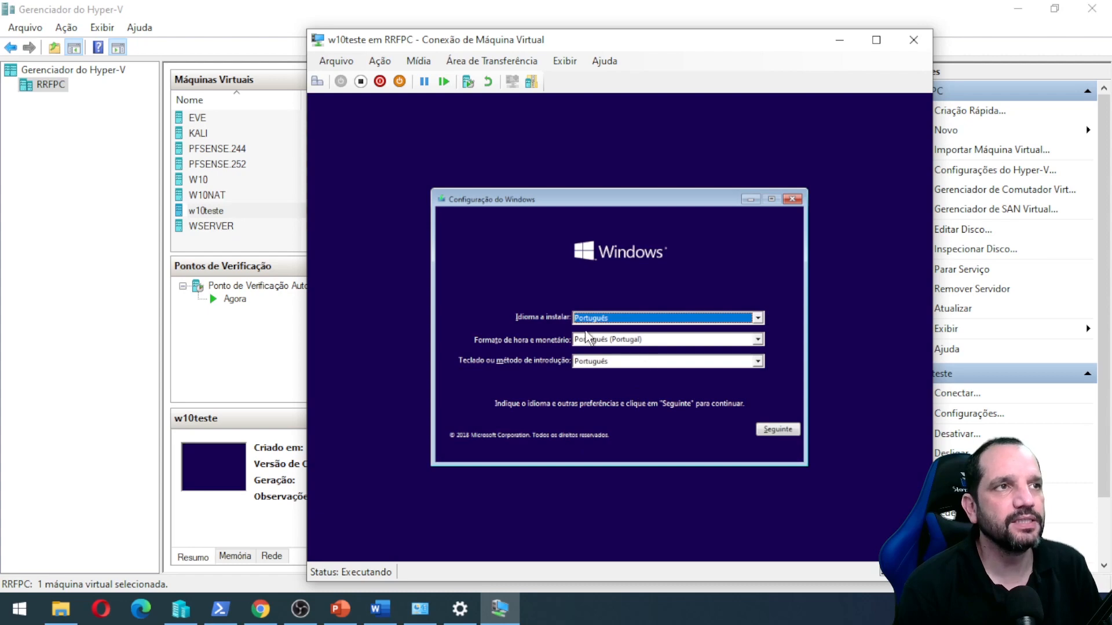
{"action": "left_click", "coordinate": [635, 340]}
{"action": "left_click", "coordinate": [634, 339]}
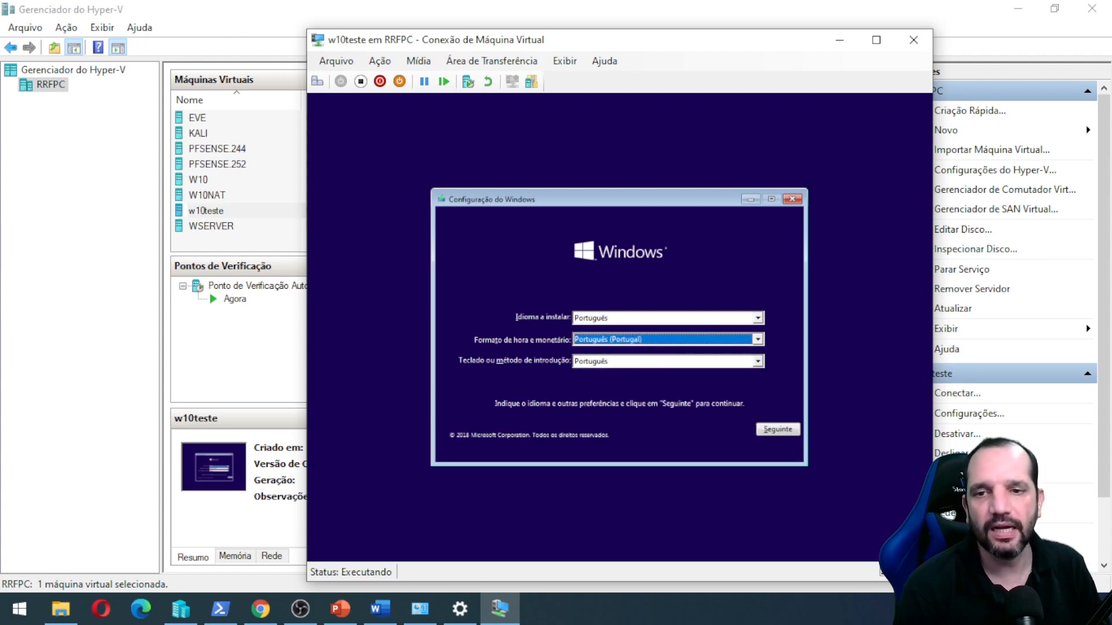